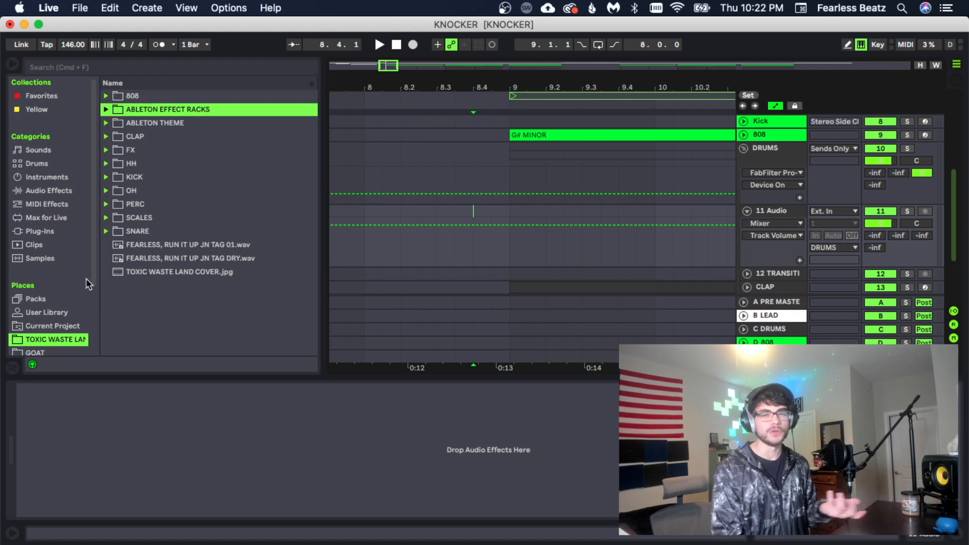
Search the Mix folder for "kick" and expand the KICKS folder.
scroll(86, 281, "down", 2)
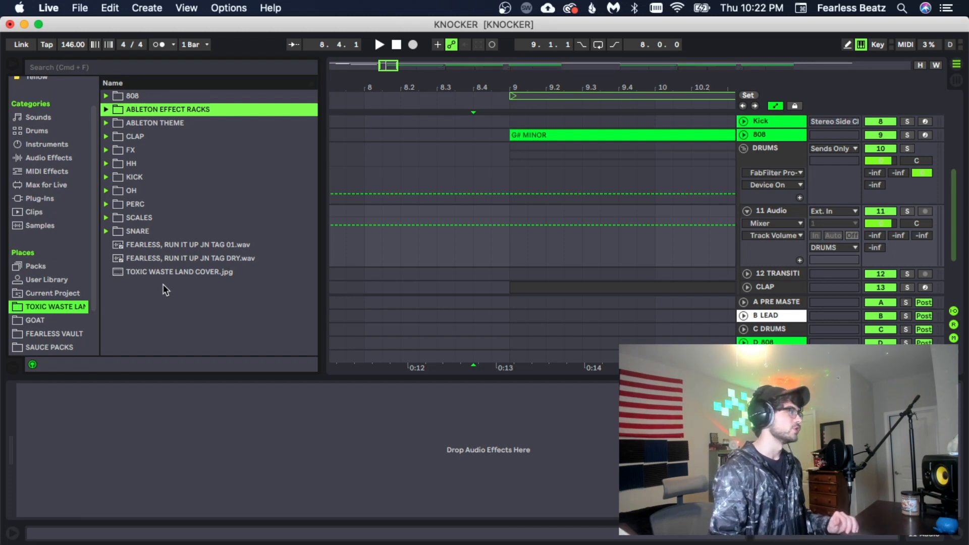
scroll(50, 291, "down", 3)
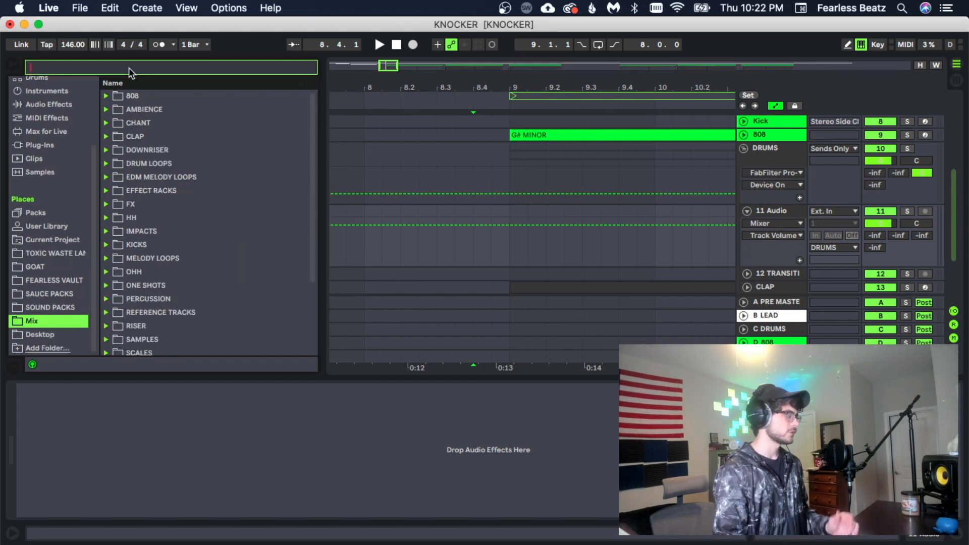
type("kick")
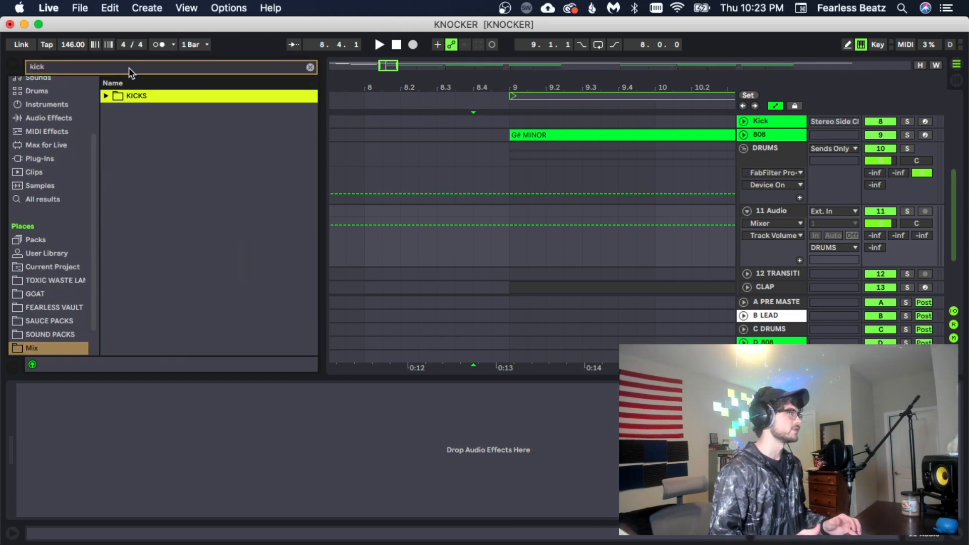
left_click(107, 95)
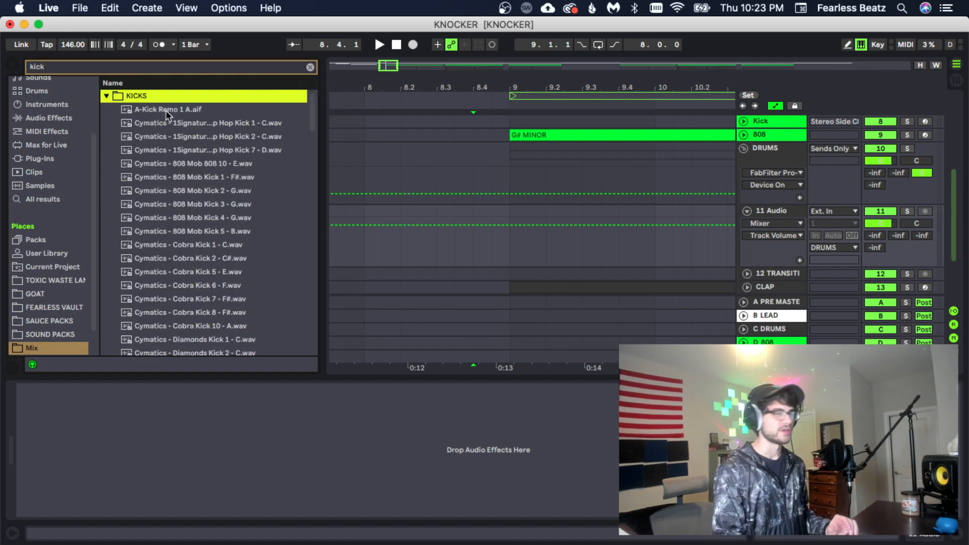
Audition A-Kick Remo 1 A and the Cymatics 1Signature Hip Hop Kick 1 and Kick 2 samples.
left_click(166, 110)
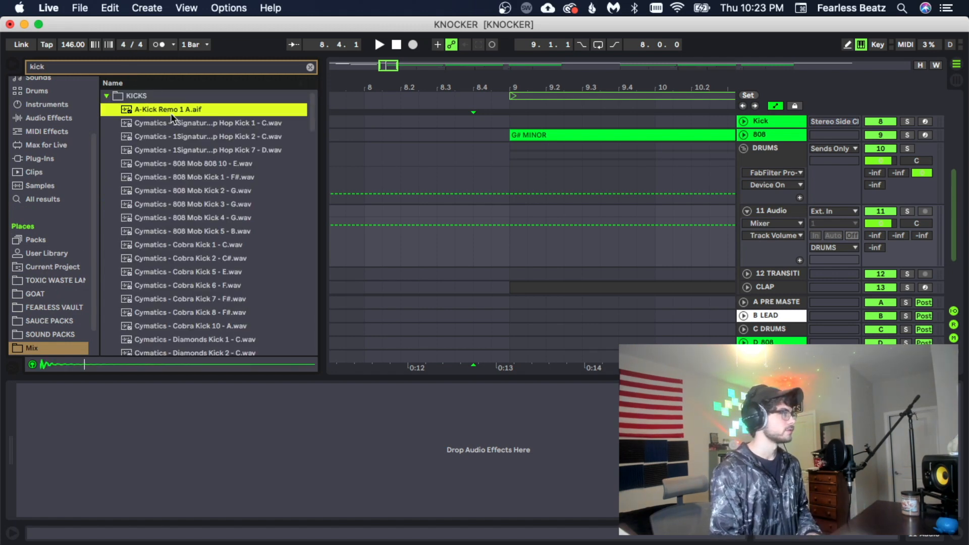
left_click(174, 121)
key("Down")
key("Up")
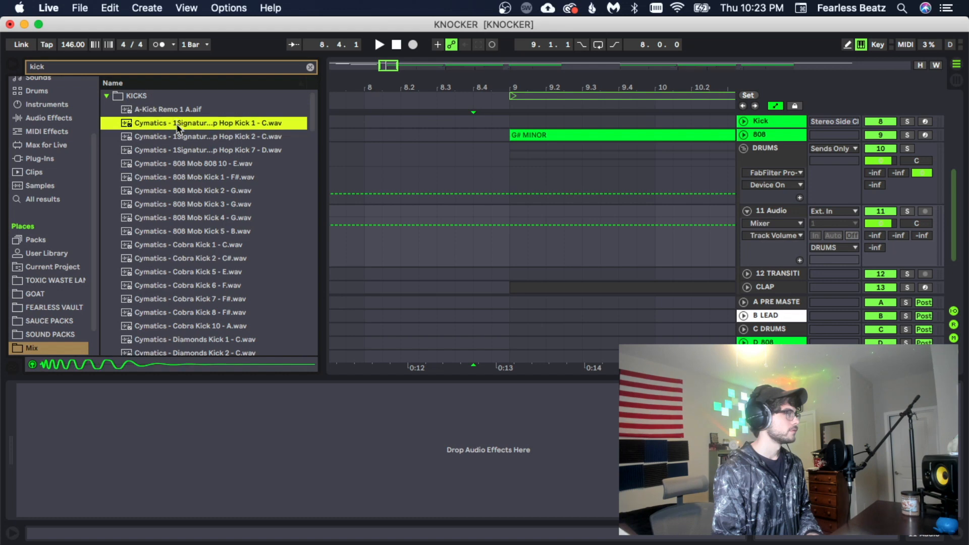
key("Down")
key("Up")
key("Down")
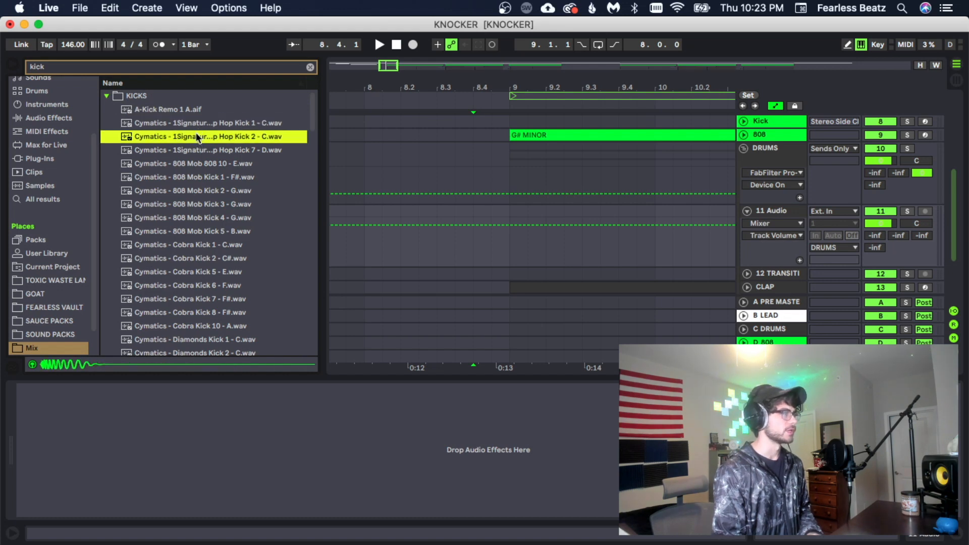
key("Down")
key("Up")
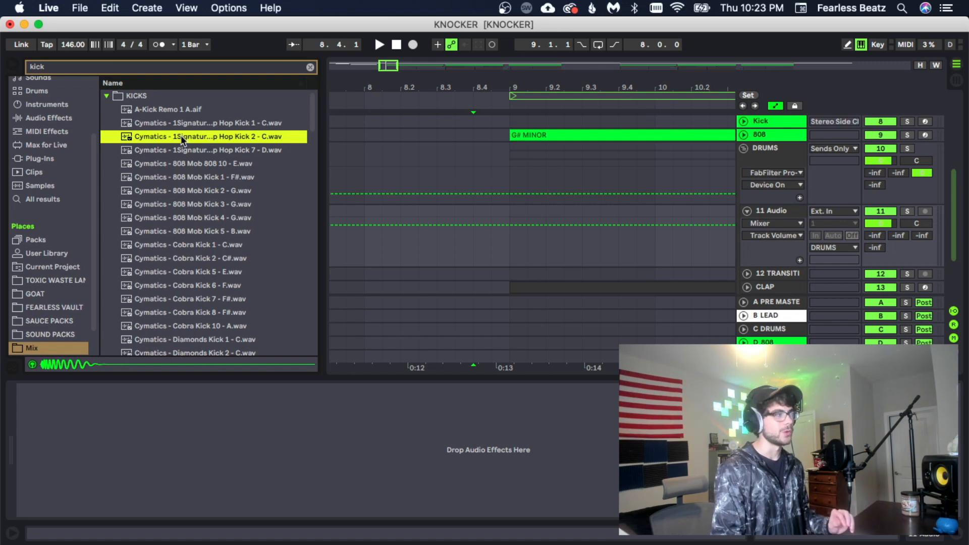
Place Cymatics 1Signature Hip Hop Kick 2 - C on audio track 11 at 8.4.1 and enable Warp on the clip.
left_click_drag(181, 135, 498, 224)
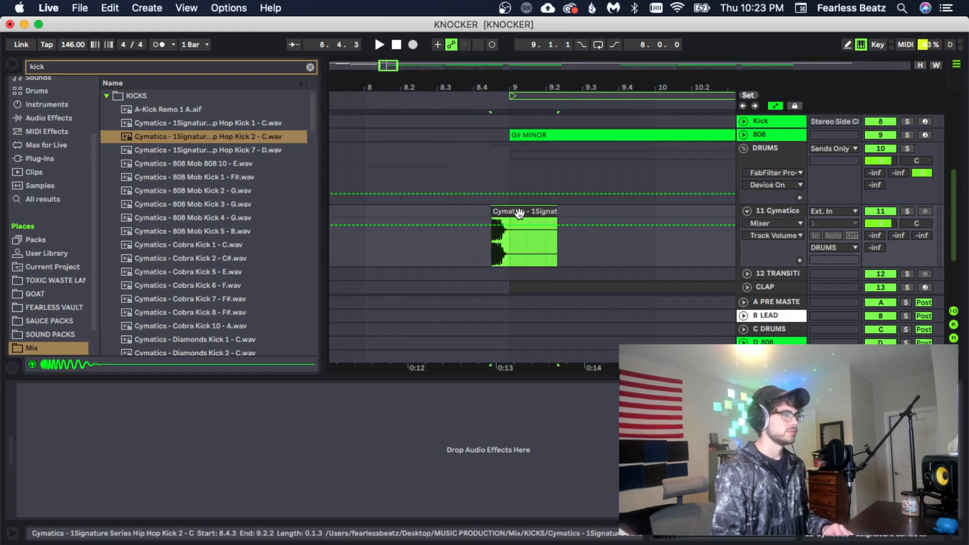
double_click(519, 214)
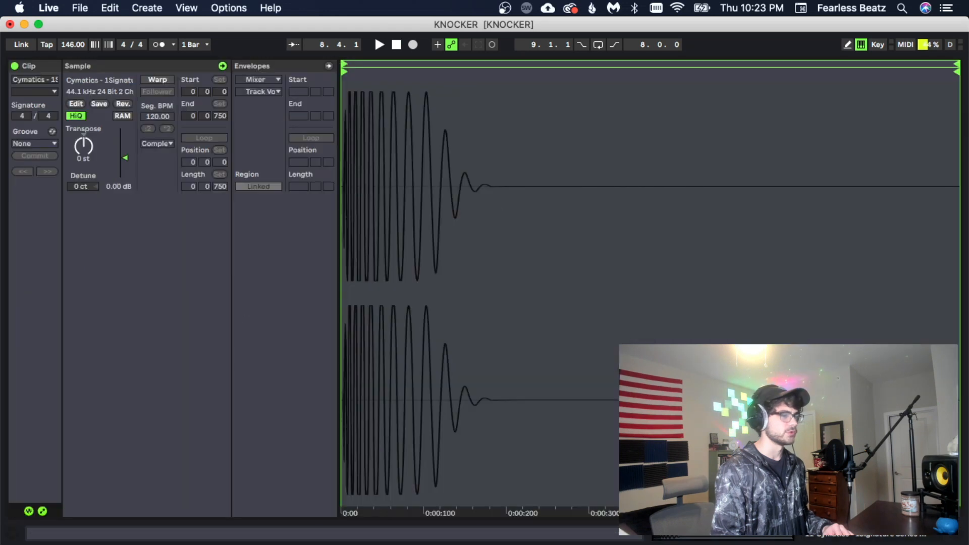
left_click(157, 81)
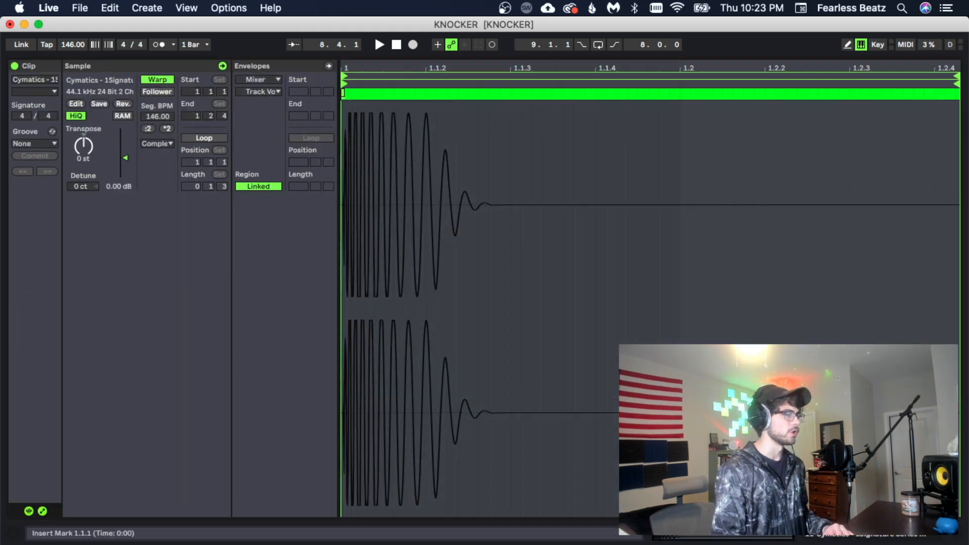
key("shift+Tab")
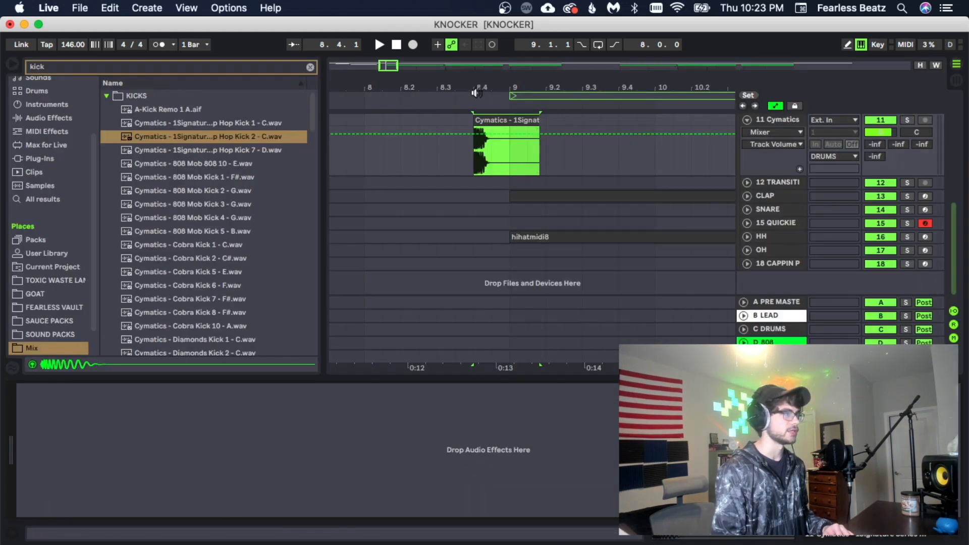
Shrink the clip view to show the arrangement and set the kick clip's Seg. BPM to 196.
left_click_drag(475, 91, 451, 129)
scroll(504, 169, "up", 3)
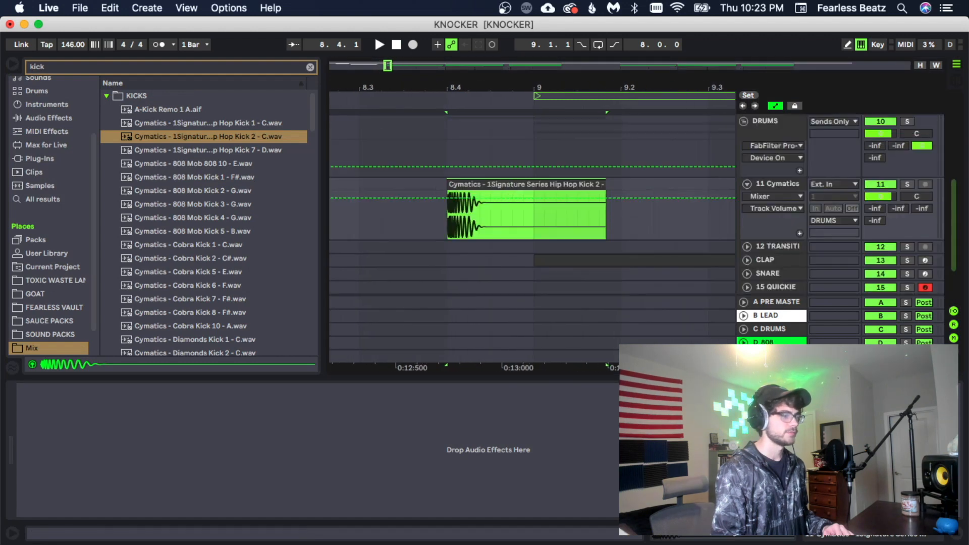
key("shift+Tab")
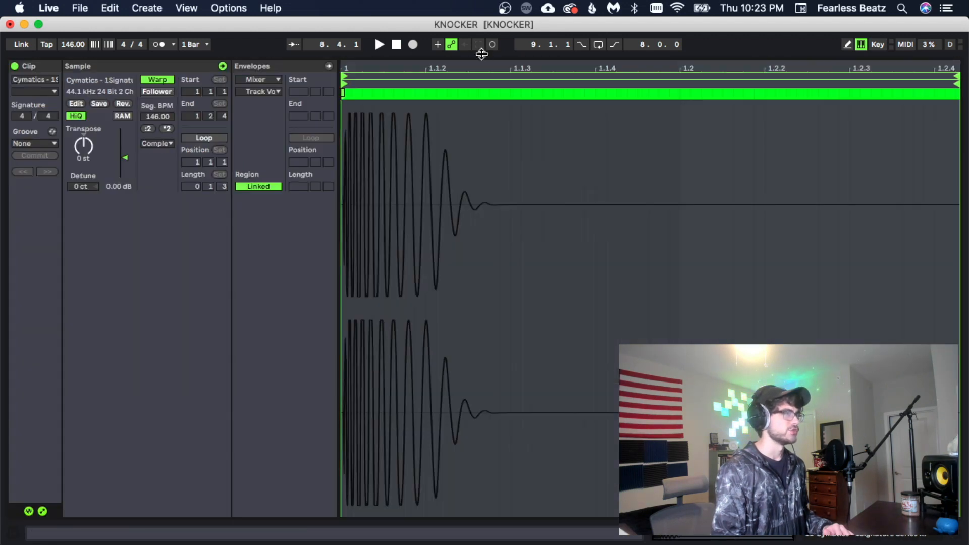
left_click_drag(482, 54, 488, 297)
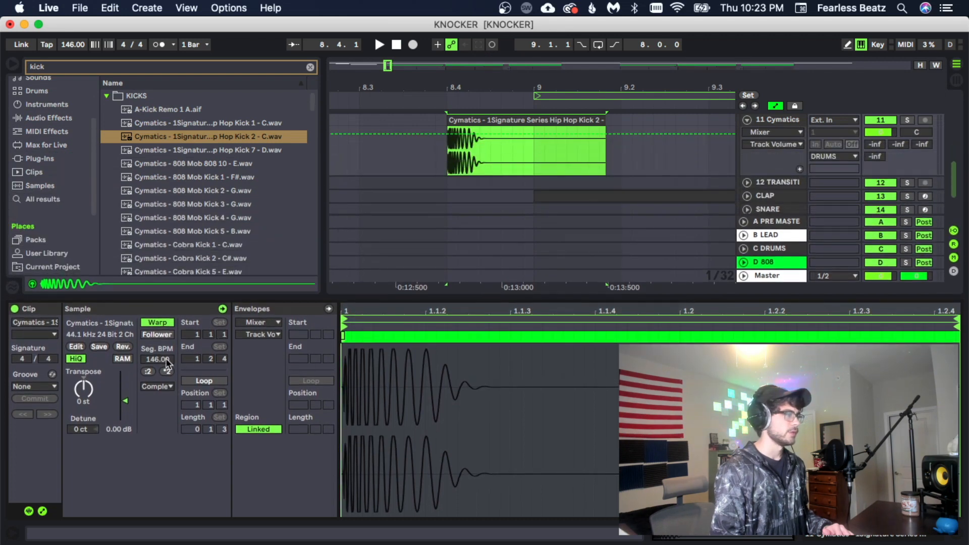
left_click_drag(157, 359, 157, 337)
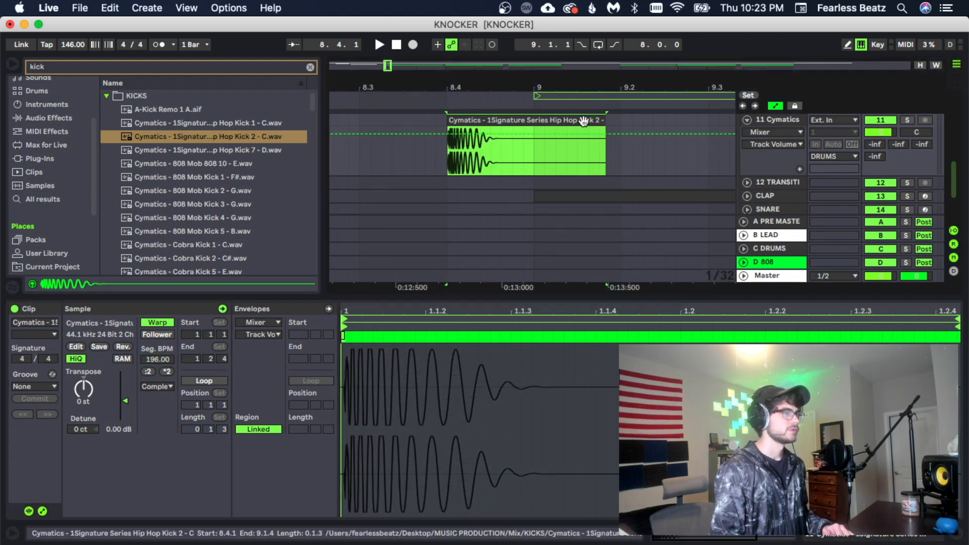
Reverse the kick clip on track 11.
scroll(555, 146, "up", 2)
right_click(529, 154)
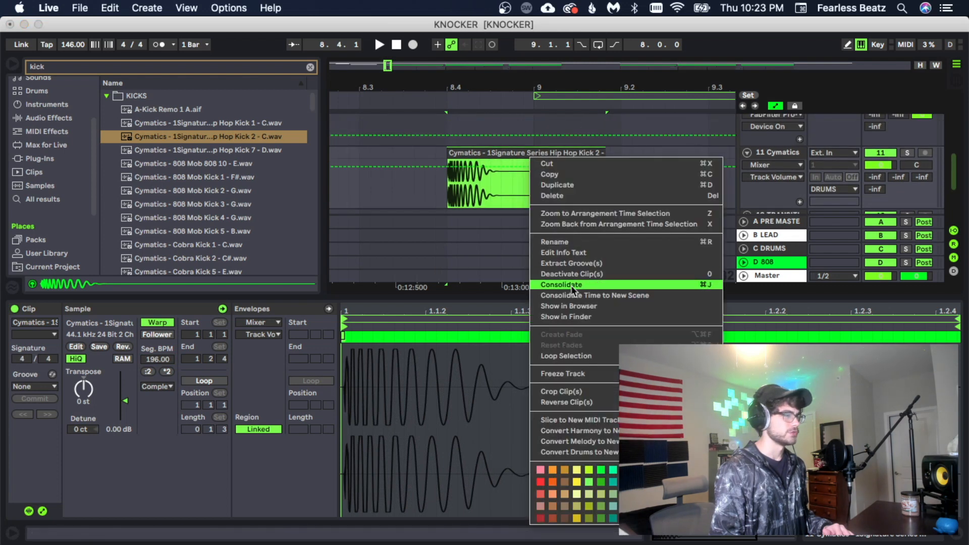
left_click(574, 402)
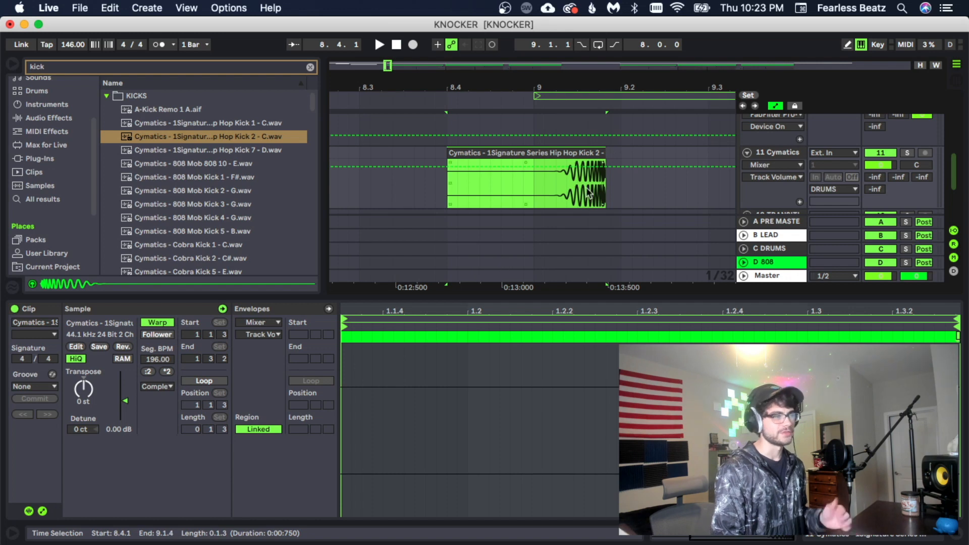
Move the reversed kick clip to start at 8.3.1 so that it ends at bar 9.
left_click_drag(574, 164, 507, 161)
scroll(507, 162, "up", 2)
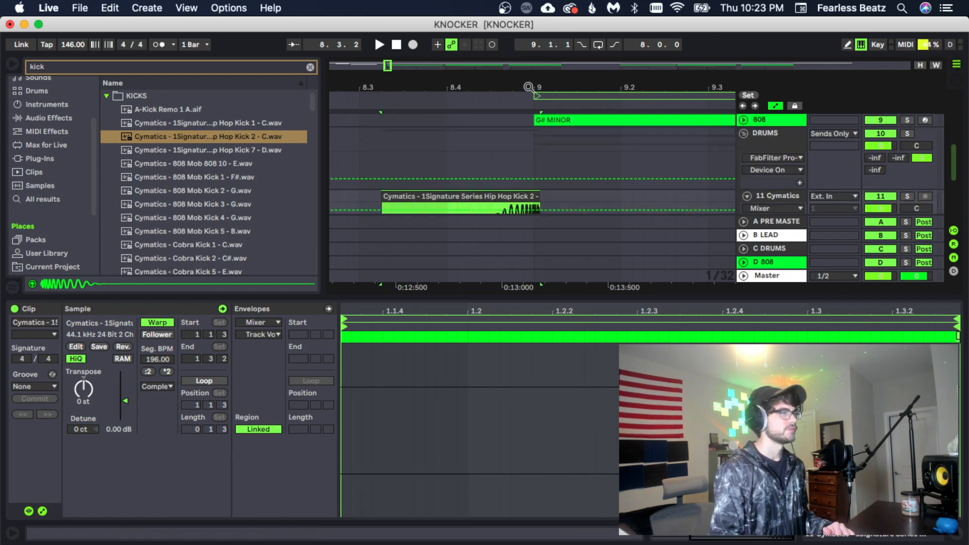
left_click_drag(530, 87, 536, 125)
scroll(537, 127, "down", 3)
left_click_drag(543, 88, 542, 190)
scroll(551, 166, "down", 2)
left_click_drag(518, 93, 518, 81)
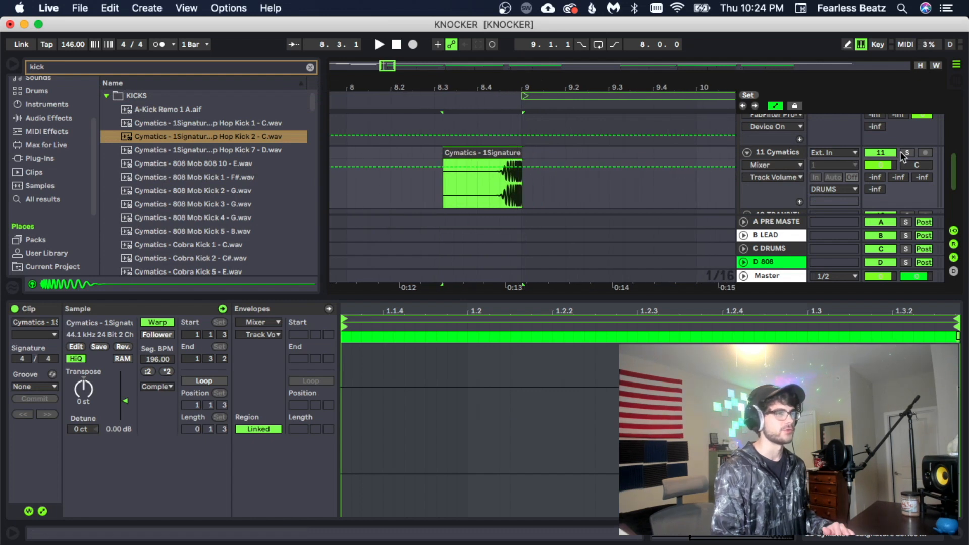
Solo track 11 and play back the reversed kick clip with Draw Mode off.
left_click(906, 153)
key("b")
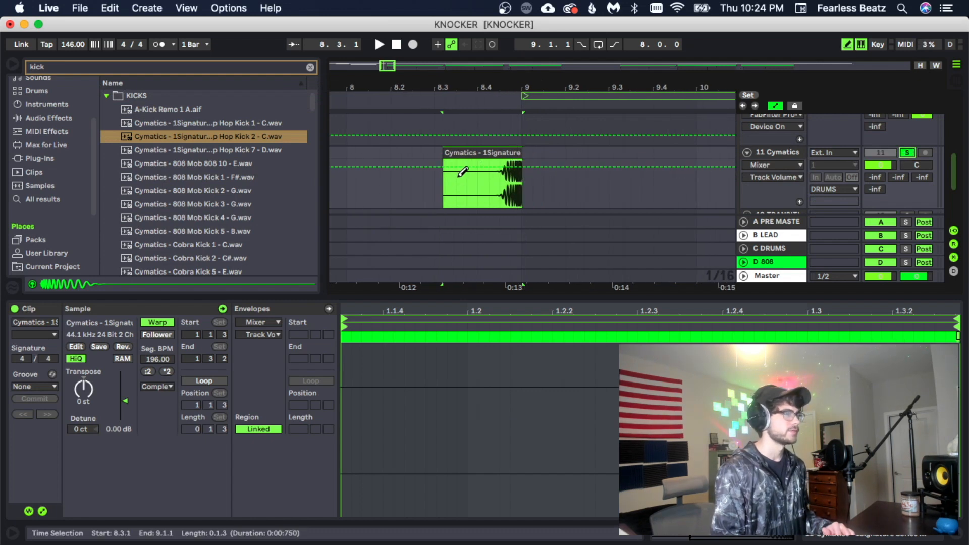
left_click(492, 153)
key("space")
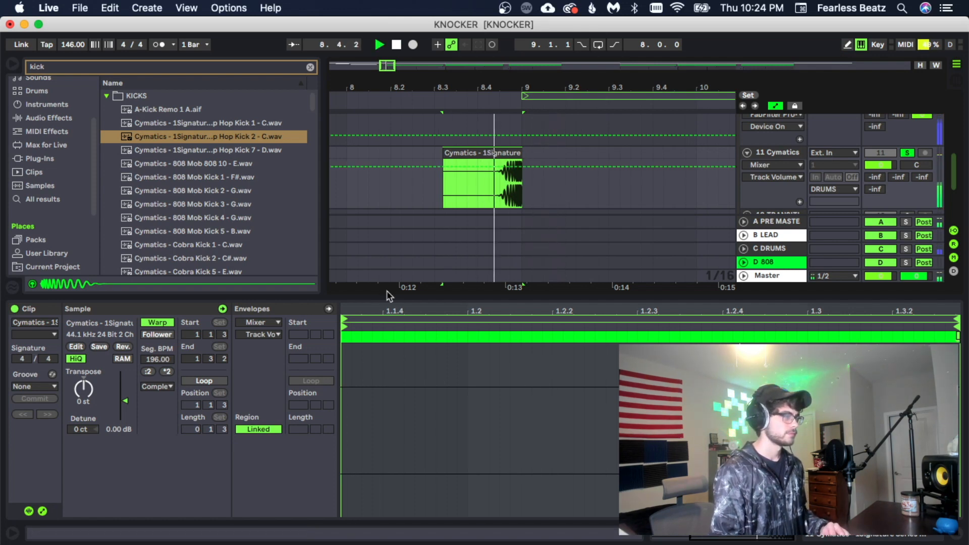
Set the reversed kick clip's Seg. BPM to 363 while listening to it.
left_click_drag(151, 359, 151, 281)
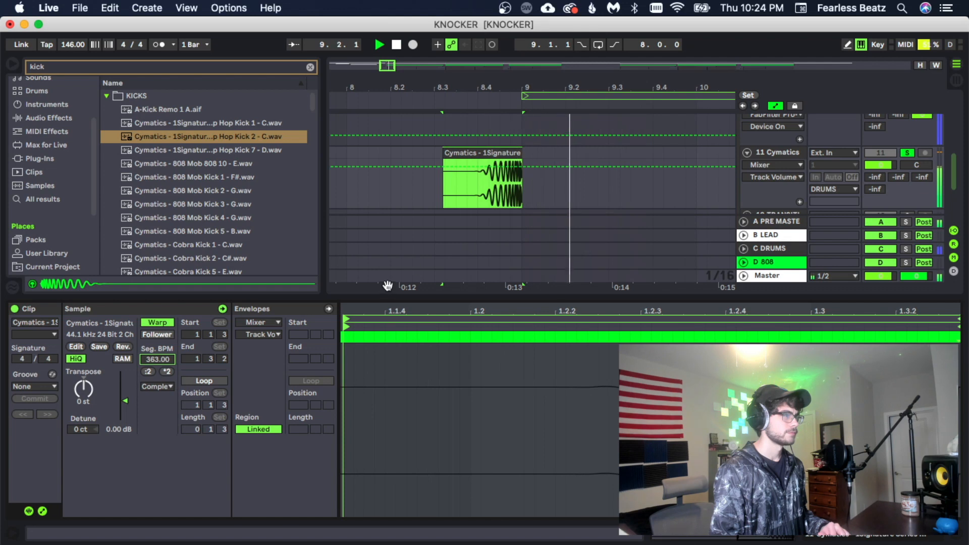
key("space")
key("space")
key("space")
Trim the reversed kick clip's end slightly and adjust the clip so it ends at 9.1.1, checking by playback.
left_click_drag(515, 91, 564, 154)
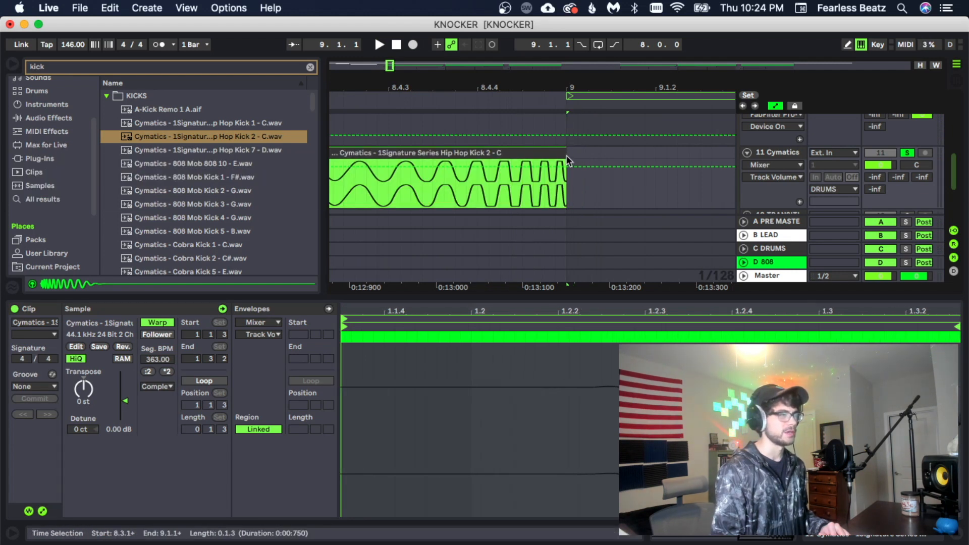
key("space")
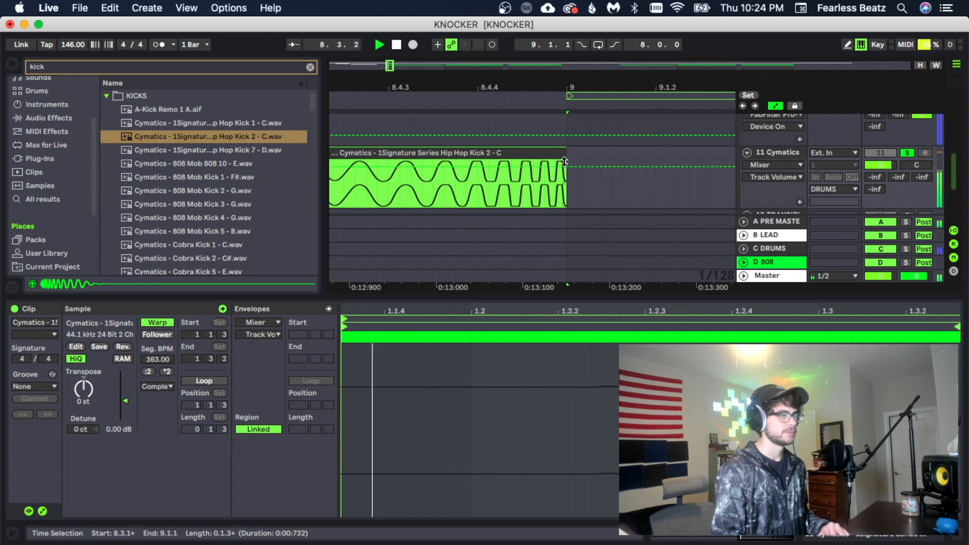
key("space")
scroll(564, 194, "up", 3)
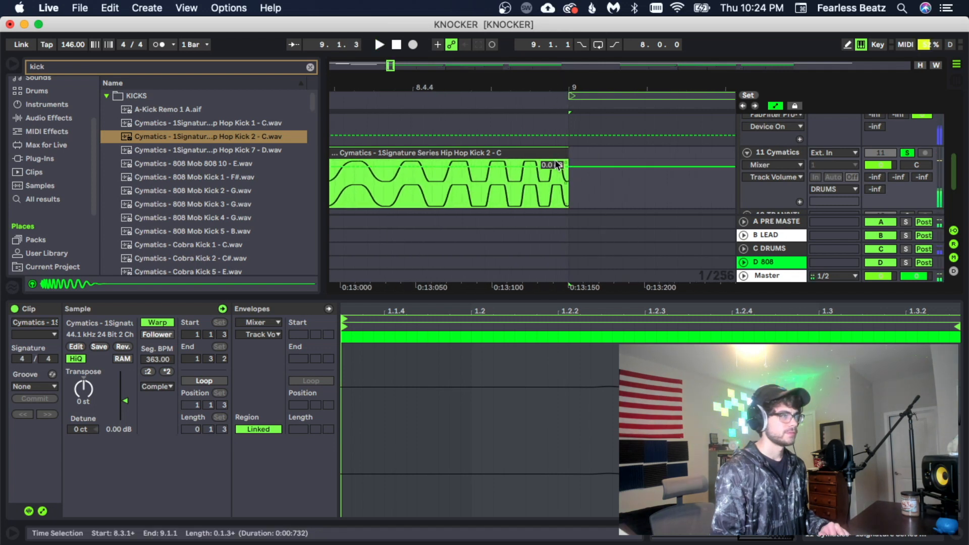
mouse_move(561, 155)
left_mouse_down()
mouse_move(581, 154)
mouse_move(569, 155)
left_mouse_up()
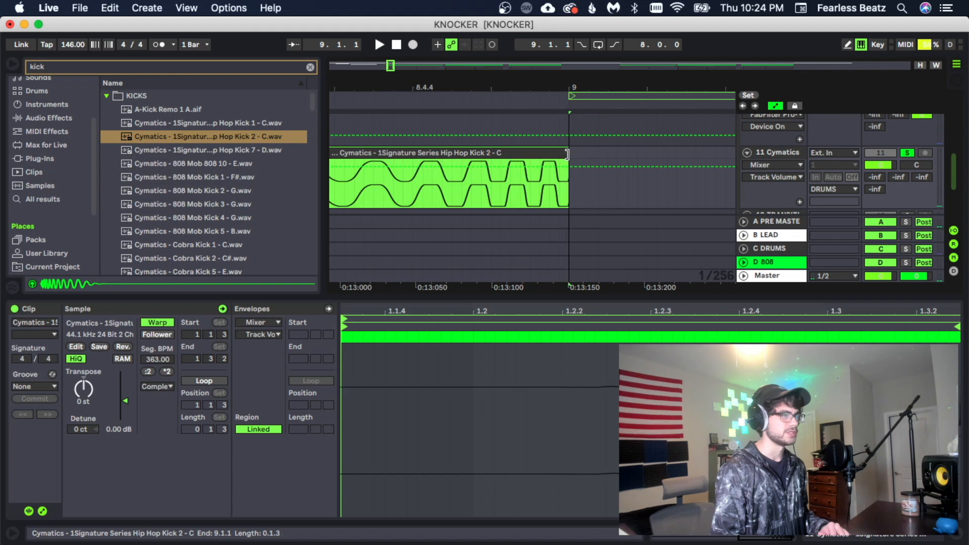
key("space")
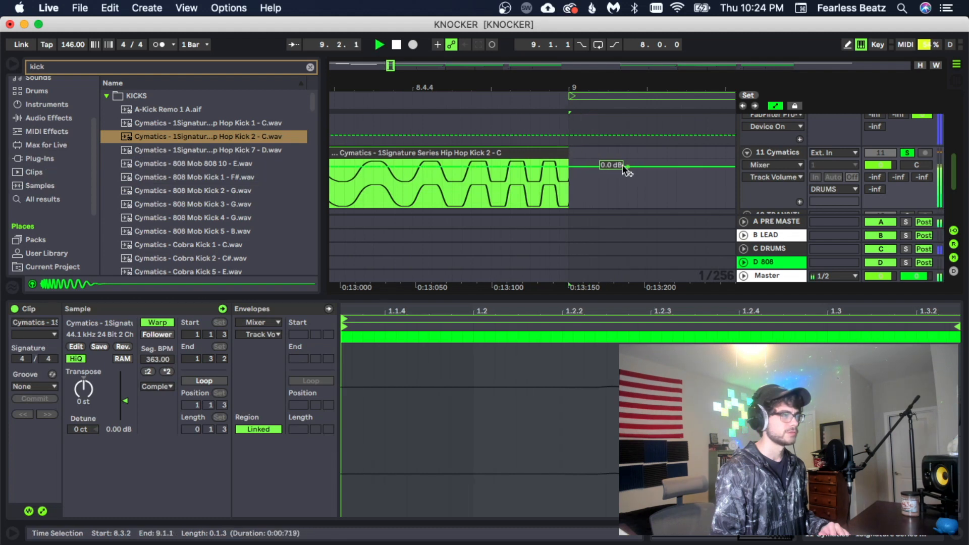
key("super+z")
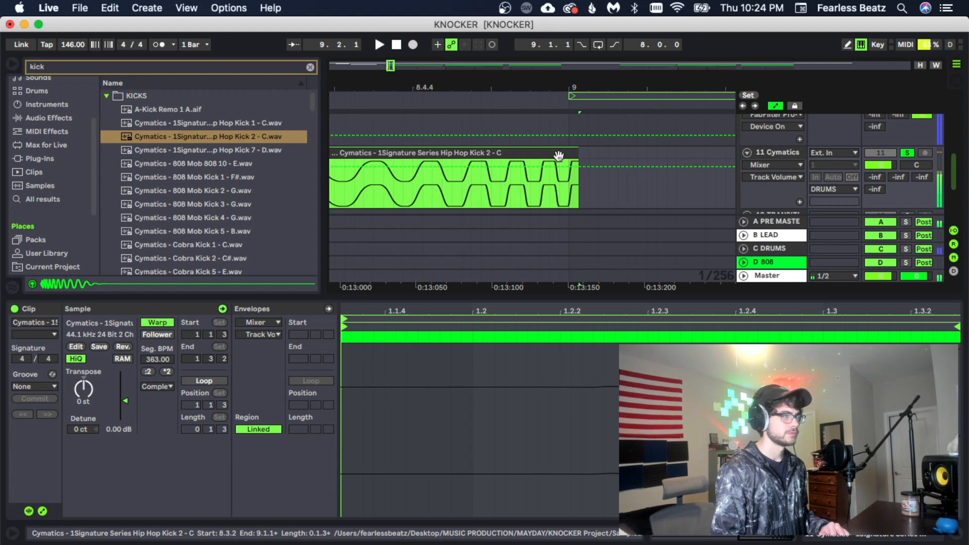
left_click_drag(558, 155, 551, 153)
left_click_drag(543, 80, 543, 71)
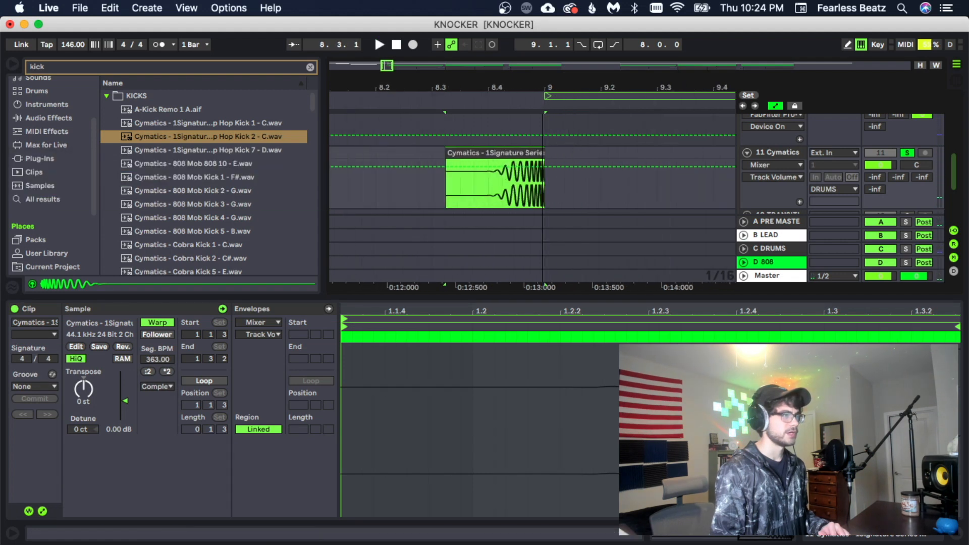
Turn off solo on track 11 and enlarge the arrangement area to review the tracks around bar 9.
left_click(909, 153)
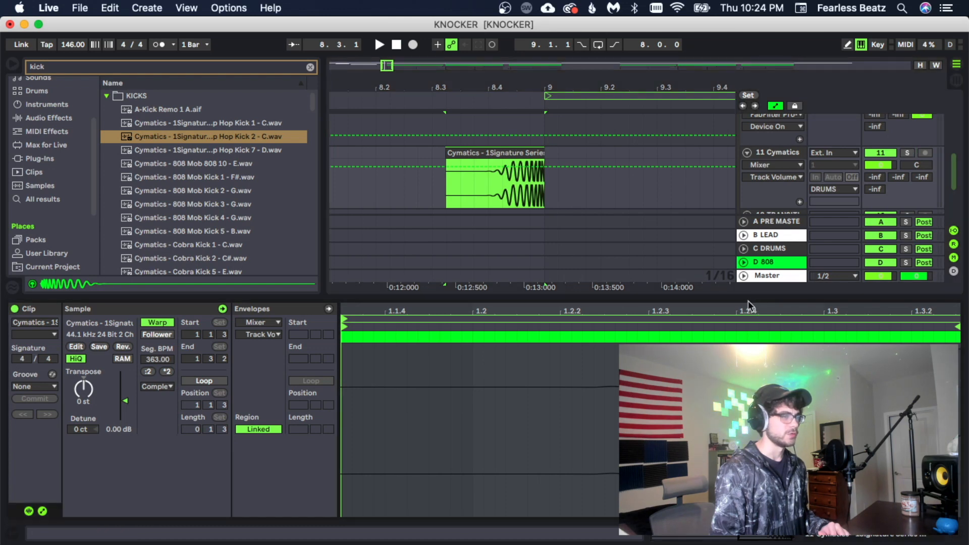
left_click_drag(747, 295, 746, 376)
scroll(555, 227, "up", 3)
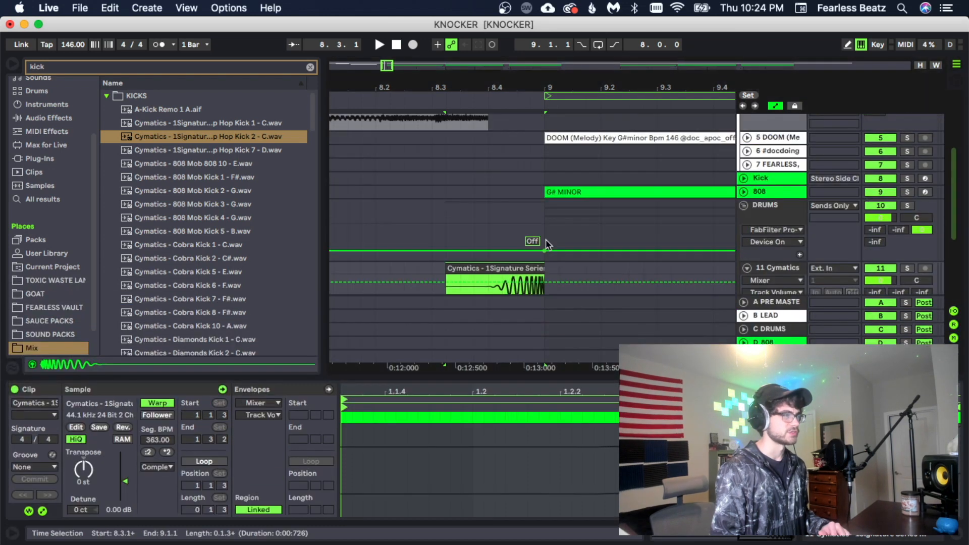
scroll(535, 167, "down", 3)
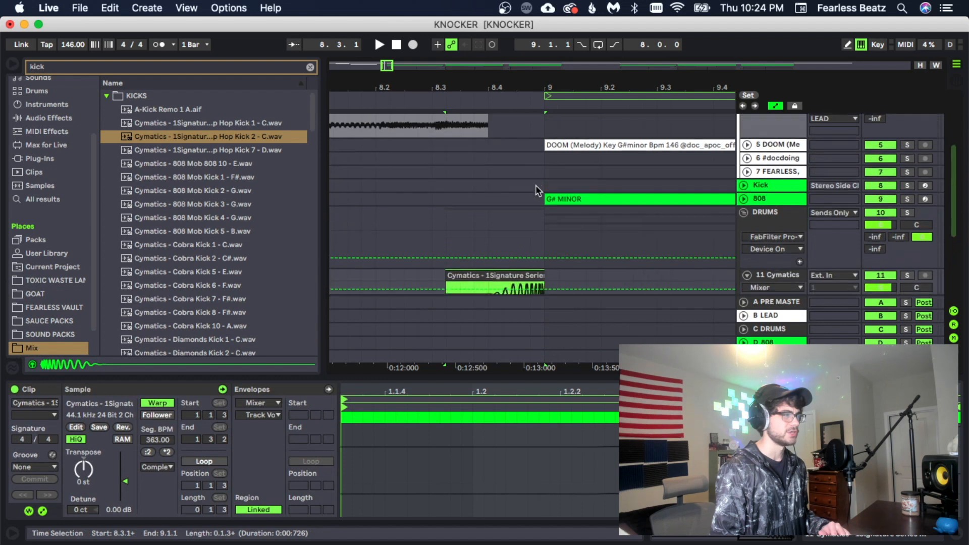
scroll(535, 204, "up", 6)
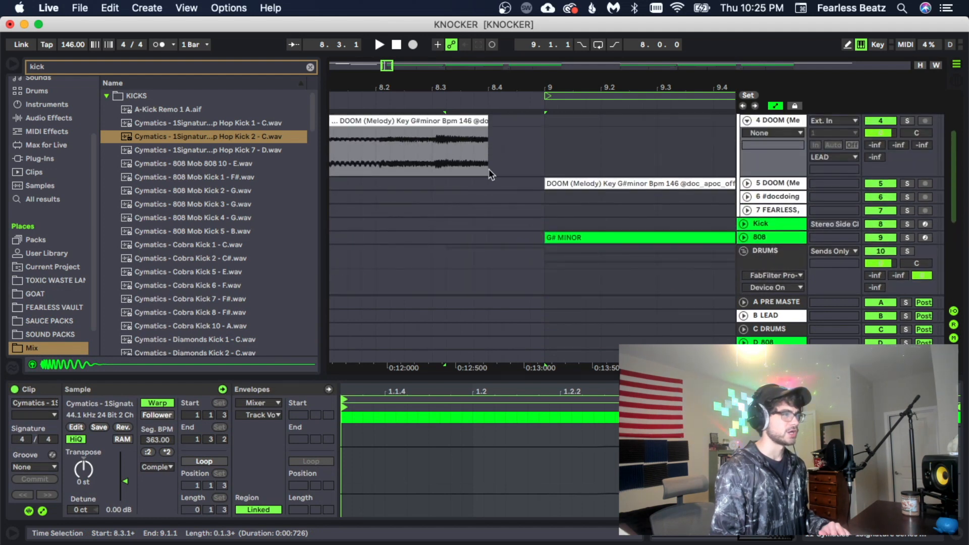
scroll(488, 175, "down", 5)
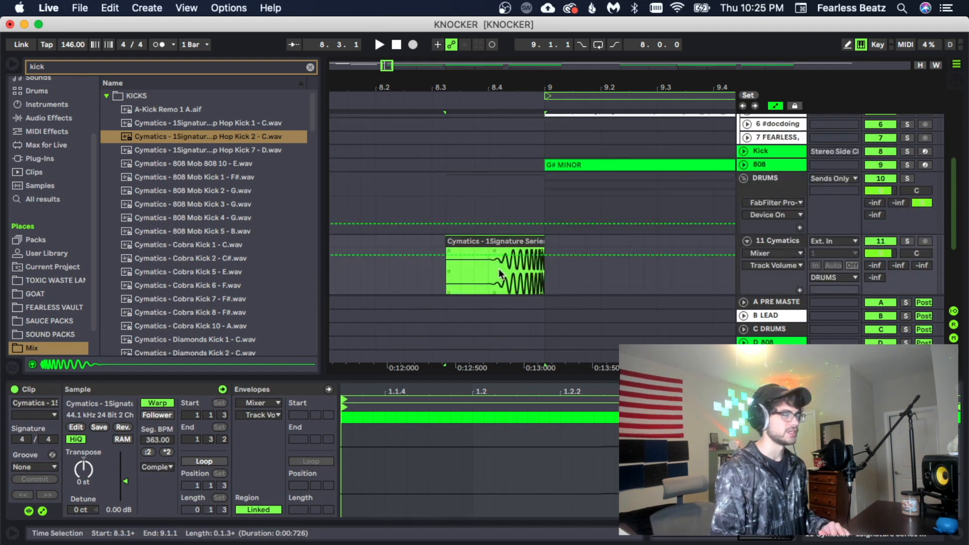
Play the arrangement from bar 5 to hear the reversed kick lead into the drop at bar 9.
left_click_drag(479, 89, 479, 53)
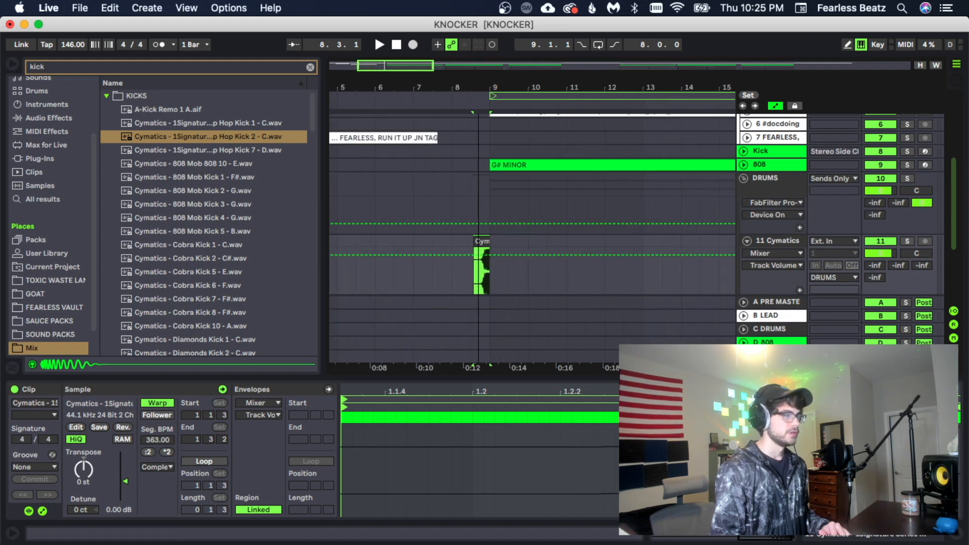
left_click(476, 220)
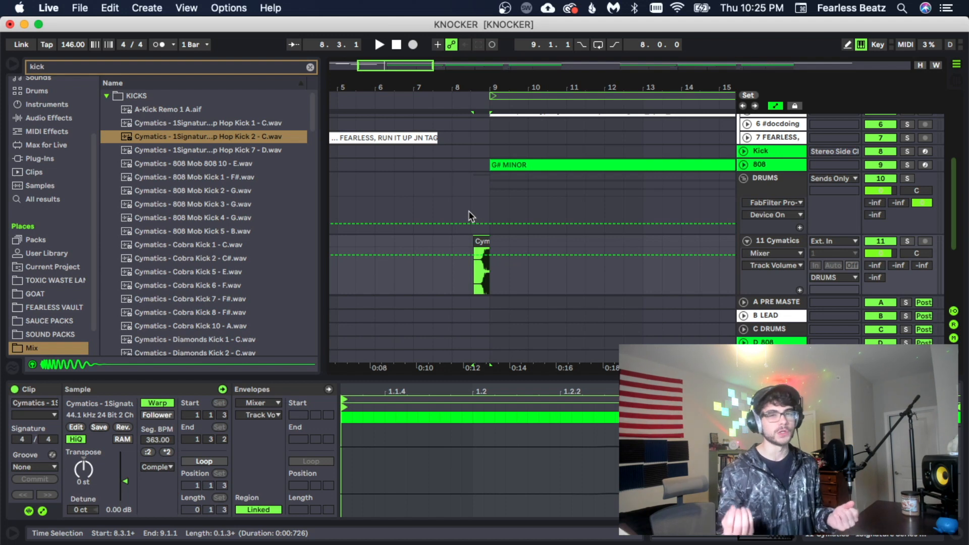
scroll(423, 208, "up", 3)
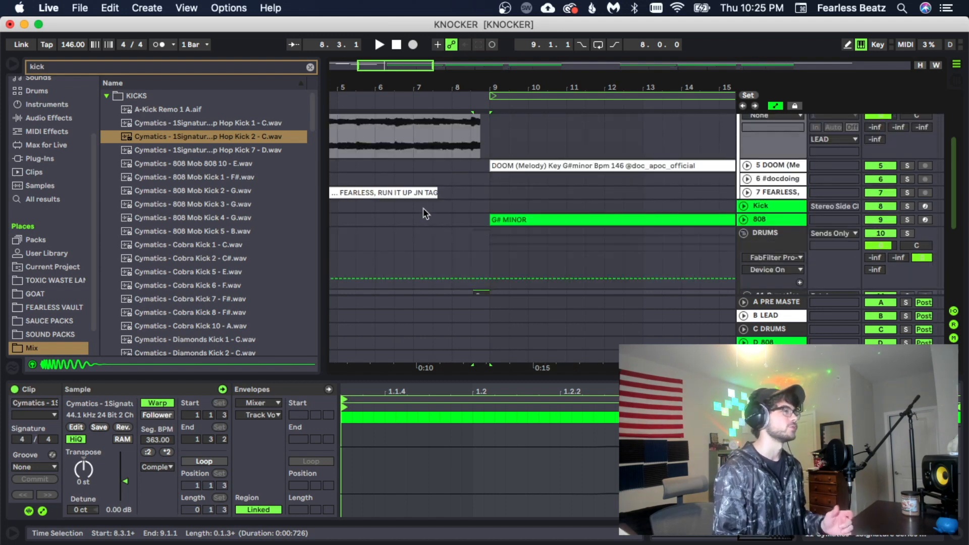
scroll(423, 208, "down", 3)
left_click_drag(437, 78, 437, 25)
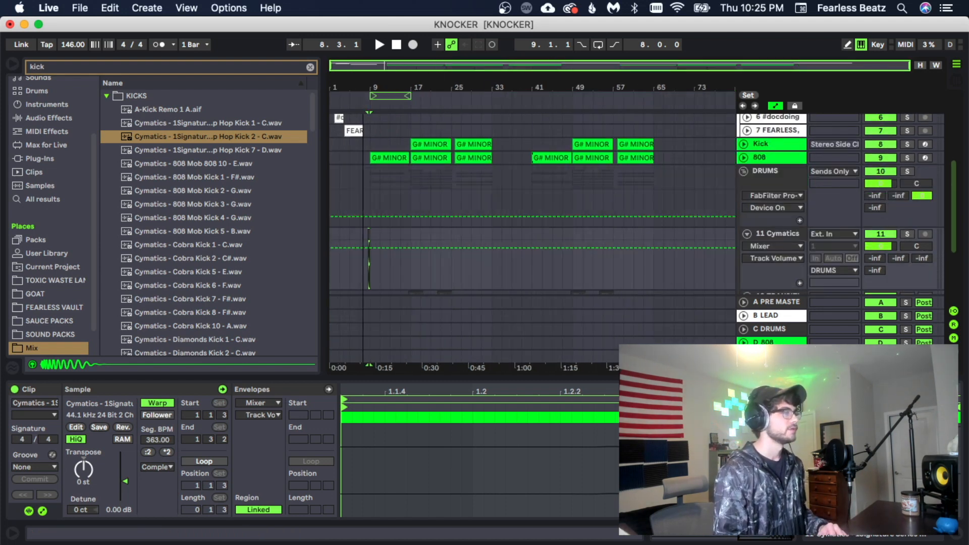
left_click_drag(363, 76, 390, 88)
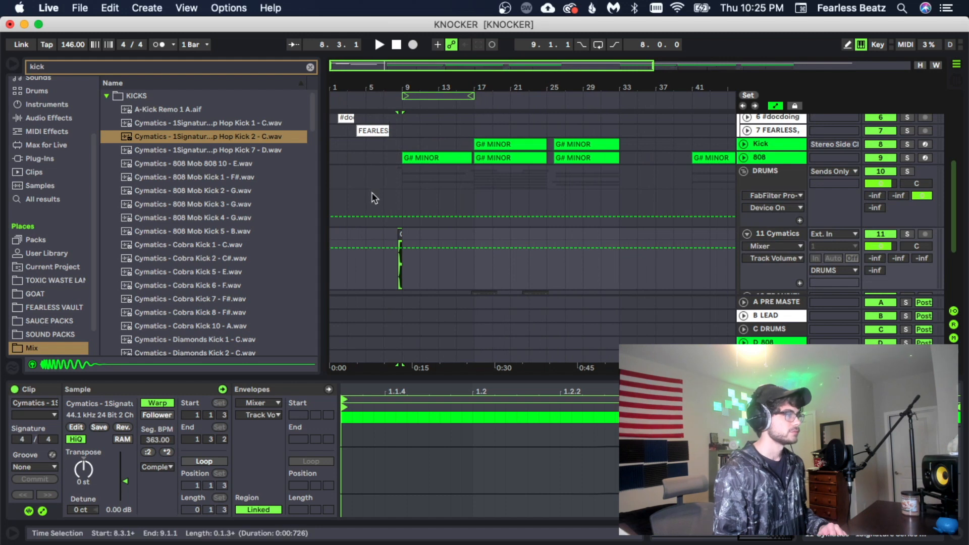
left_click(366, 274)
key("space")
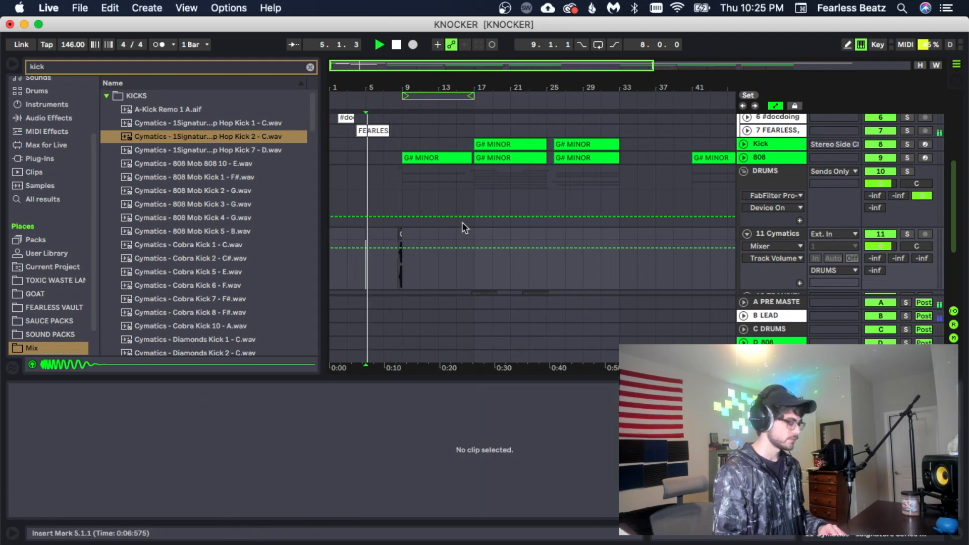
left_click_drag(395, 84, 430, 122)
scroll(483, 188, "up", 4)
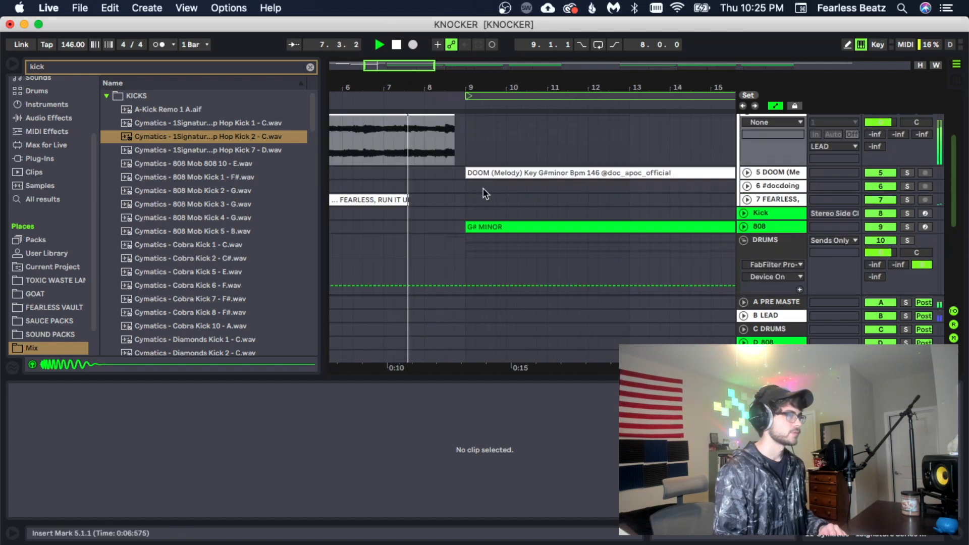
scroll(484, 195, "down", 4)
scroll(509, 195, "down", 2)
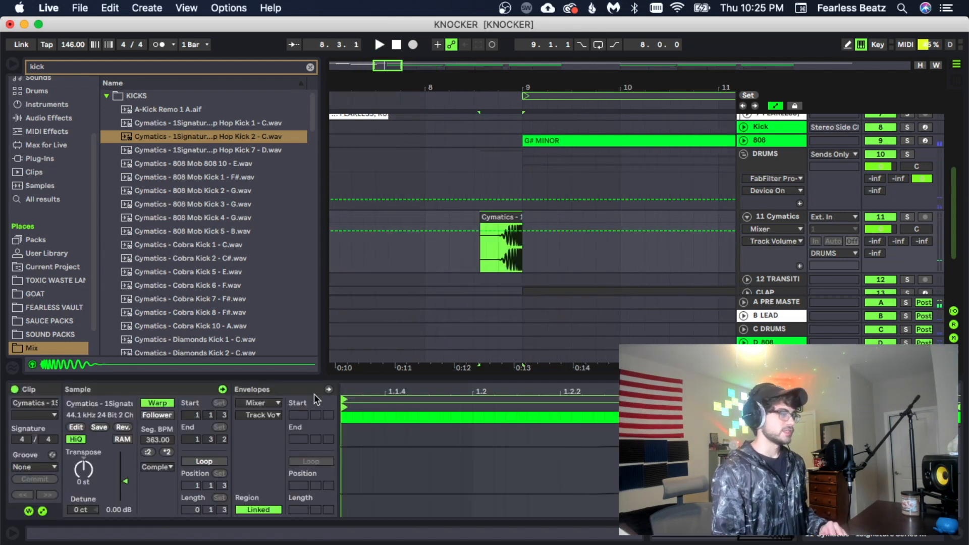
Set the reversed kick clip's Seg. BPM to 450, checking the sound by playback.
left_click_drag(159, 442, 158, 424)
key("space")
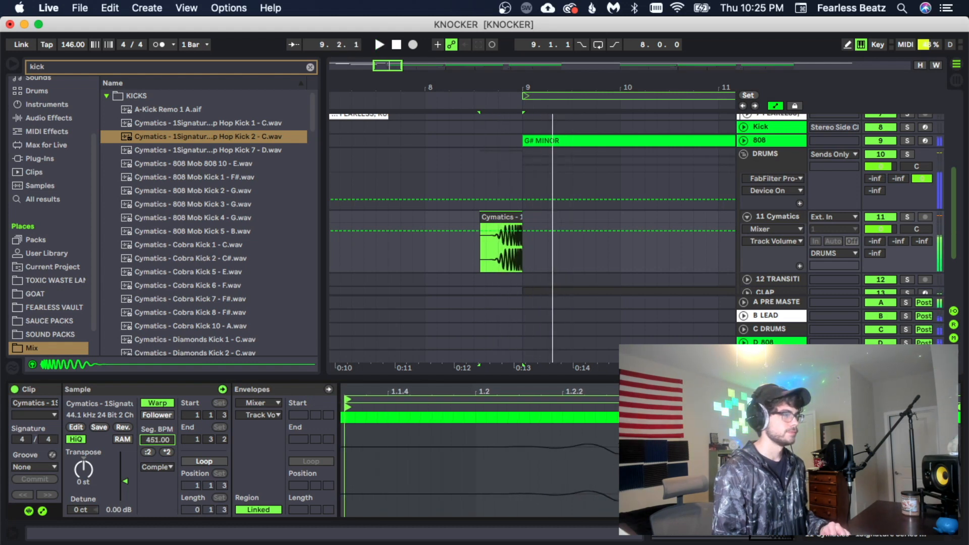
left_click_drag(158, 439, 157, 446)
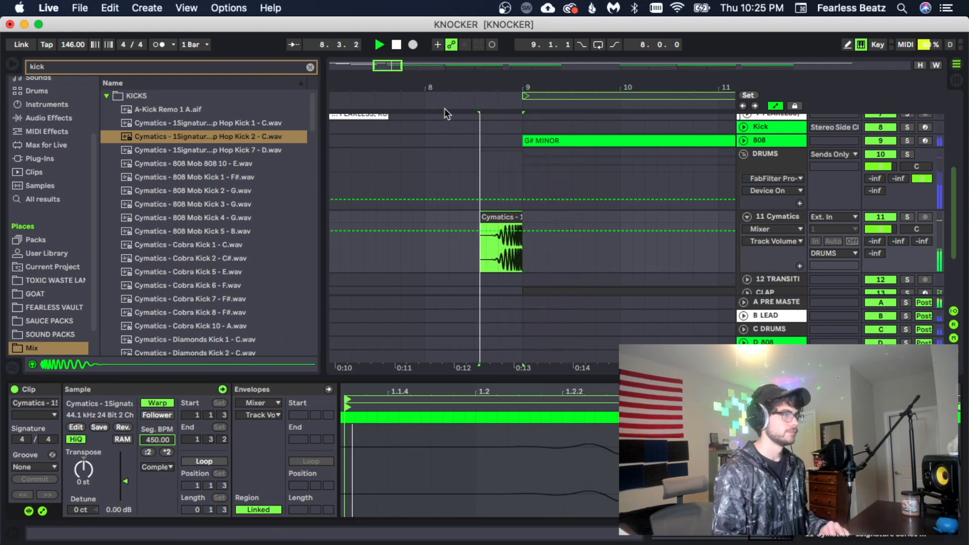
key("space")
Shorten the reversed kick clip slightly so it spans 8.3.2 to 9.1.1, and listen to it into the drop.
left_click_drag(508, 86, 508, 134)
key("space")
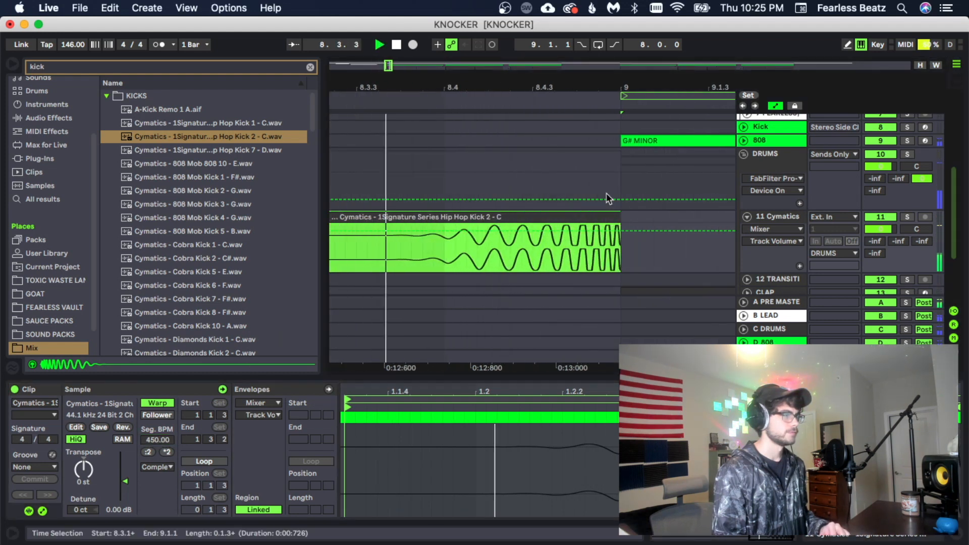
mouse_move(615, 217)
left_mouse_down()
mouse_move(603, 217)
mouse_move(616, 217)
left_mouse_up()
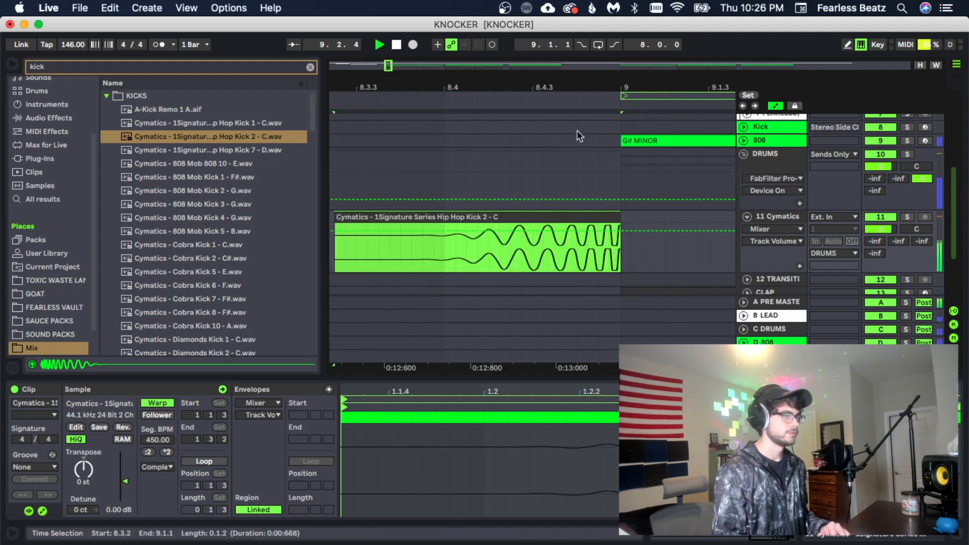
key("space")
mouse_move(555, 83)
left_mouse_down()
mouse_move(555, 47)
mouse_move(555, 67)
left_mouse_up()
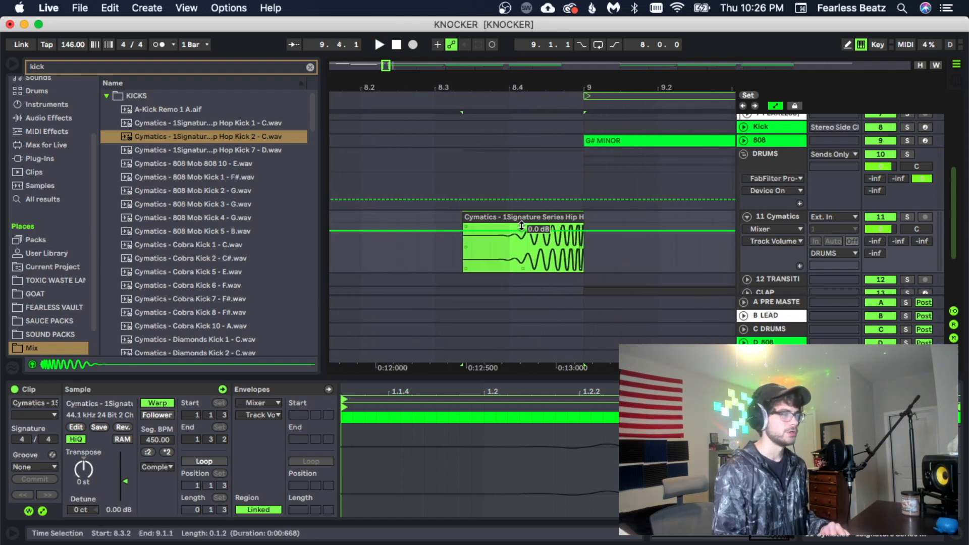
Freeze track 11 and flatten it so the stretched reversed kick becomes a new audio clip.
left_click_drag(506, 89, 506, 60)
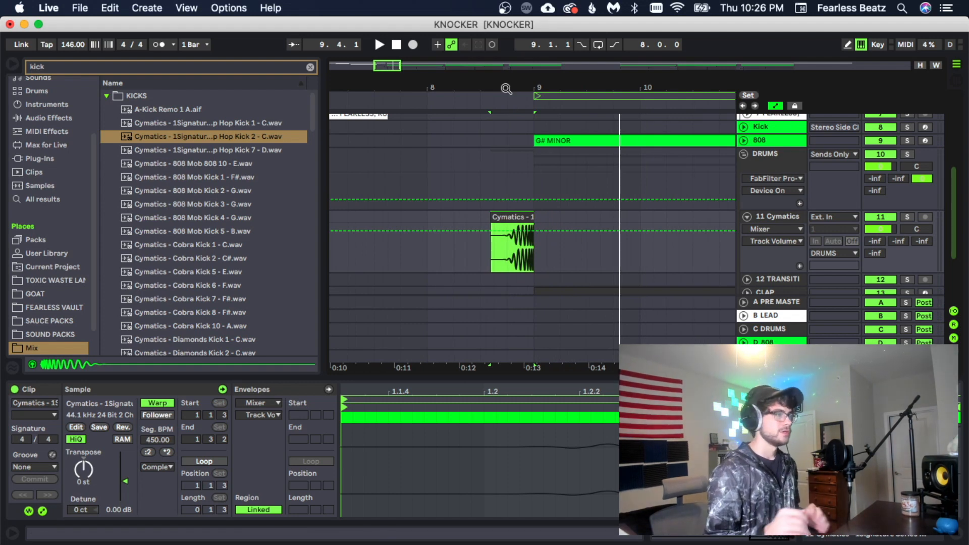
right_click(523, 216)
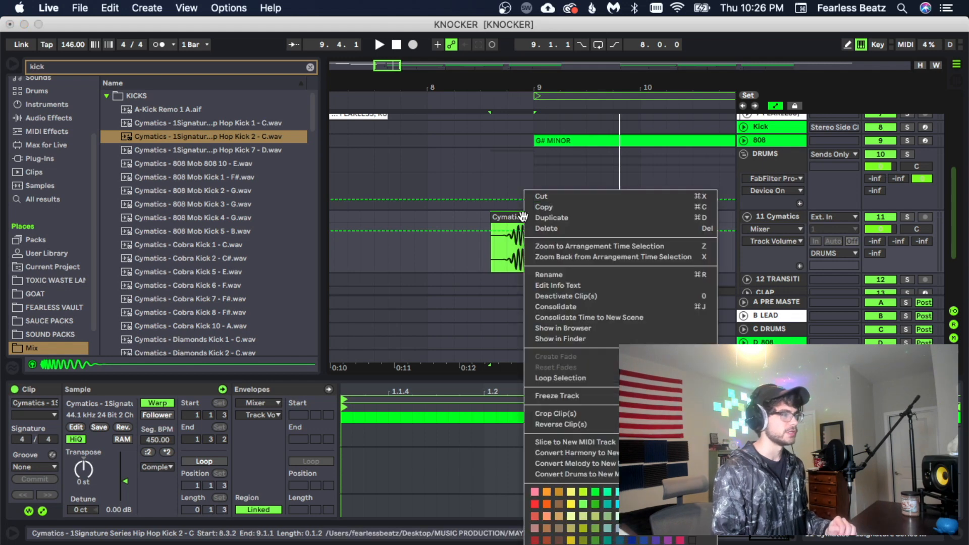
left_click(483, 228)
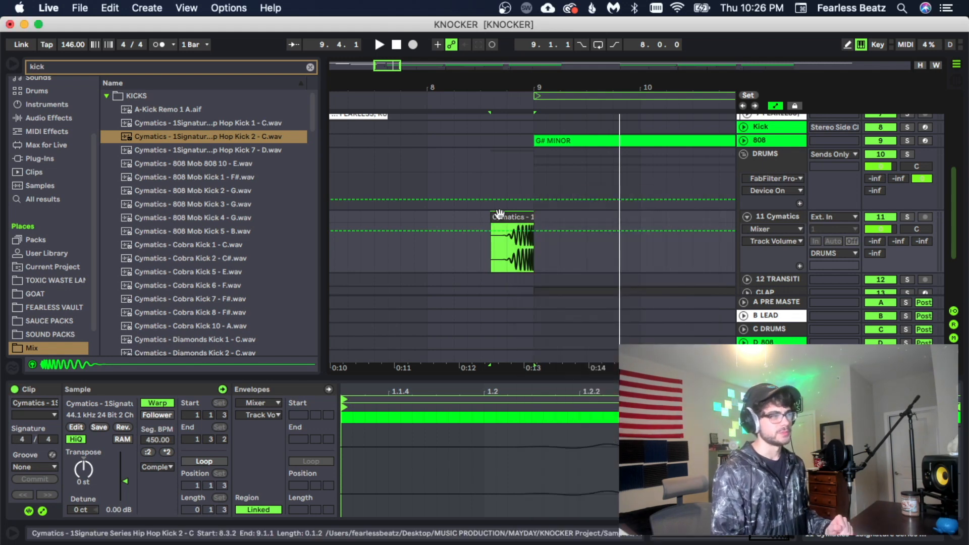
right_click(522, 217)
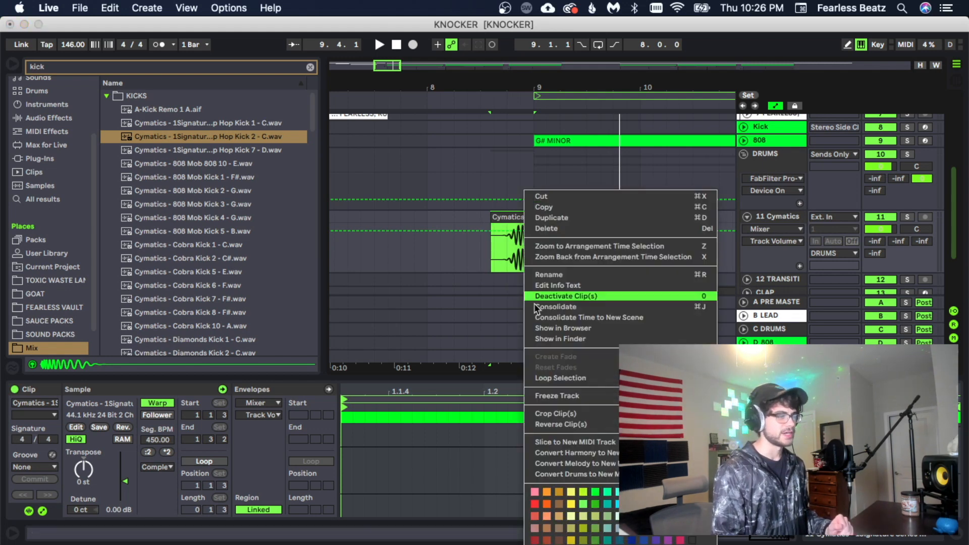
left_click(557, 395)
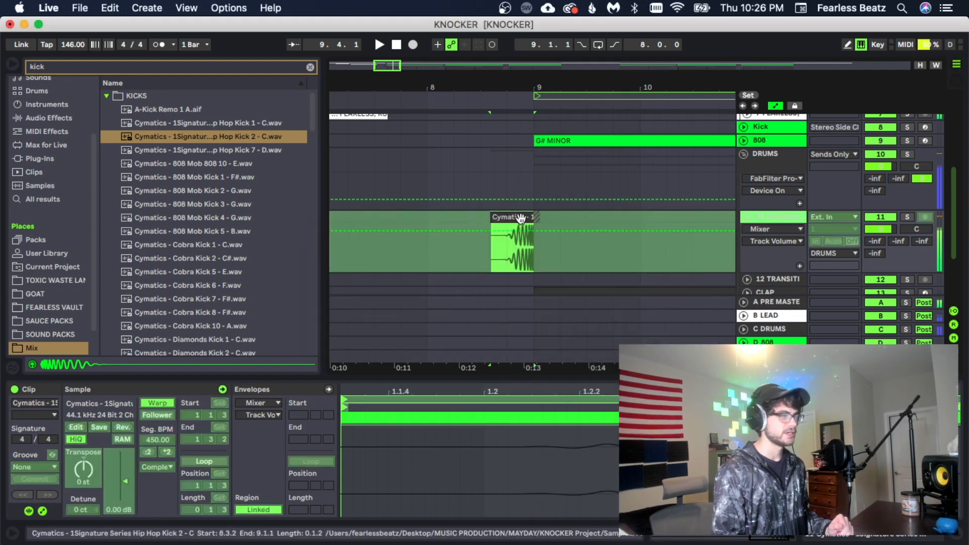
right_click(523, 227)
left_click(559, 385)
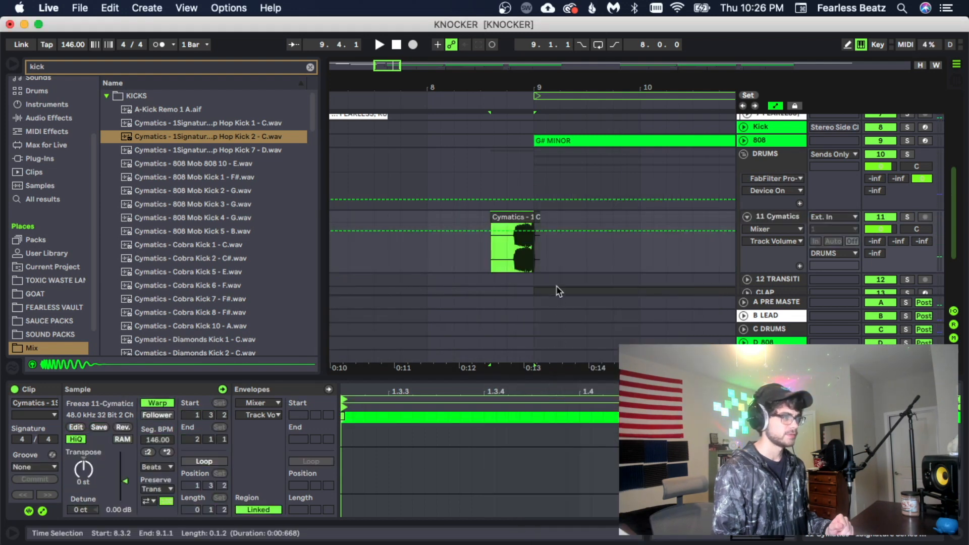
Reveal the flattened kick's audio file in Finder, look at its file options, and minimize the Finder window.
scroll(544, 217, "up", 3)
right_click(545, 217)
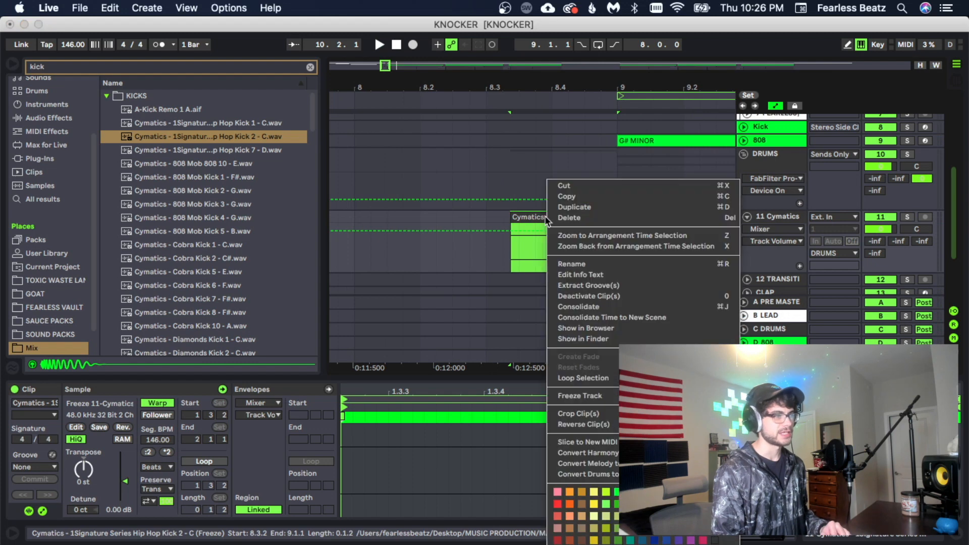
left_click(586, 338)
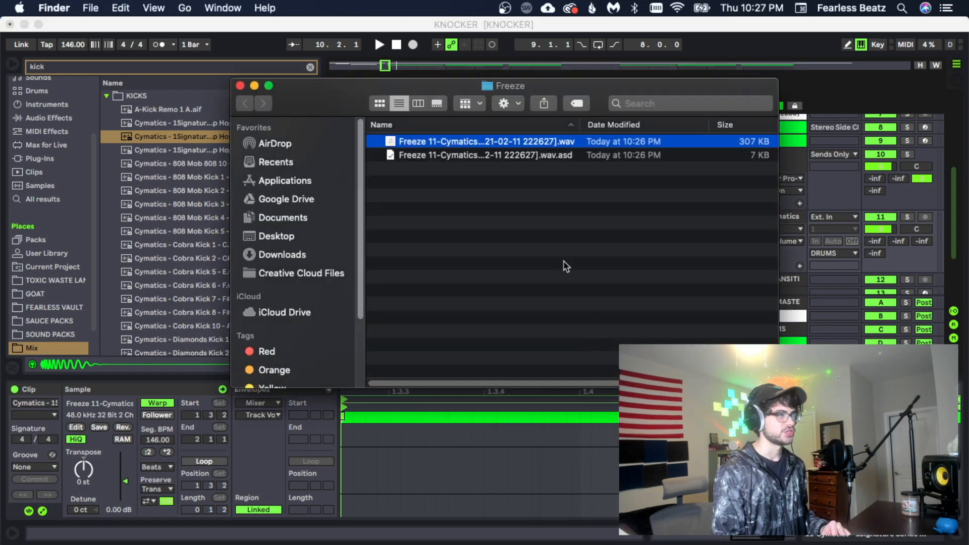
right_click(438, 142)
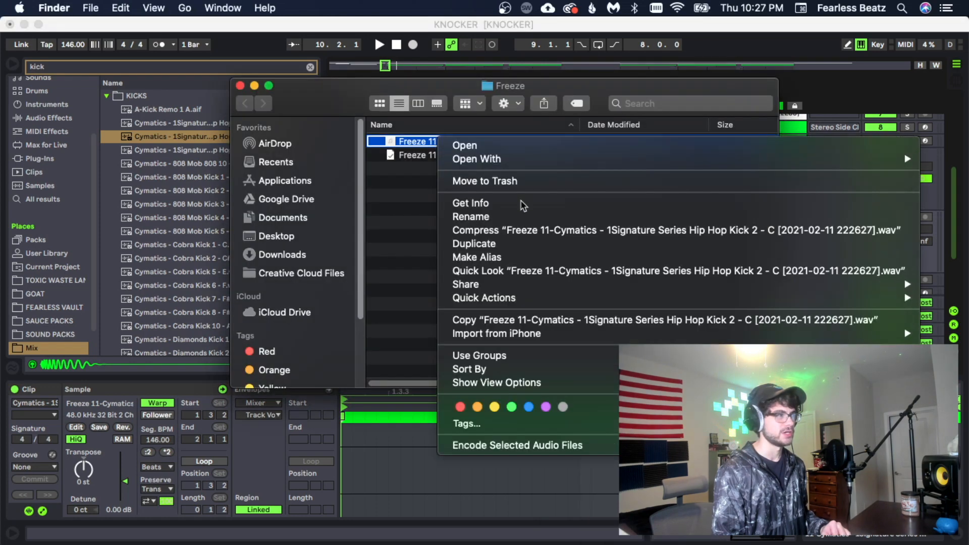
left_click(417, 232)
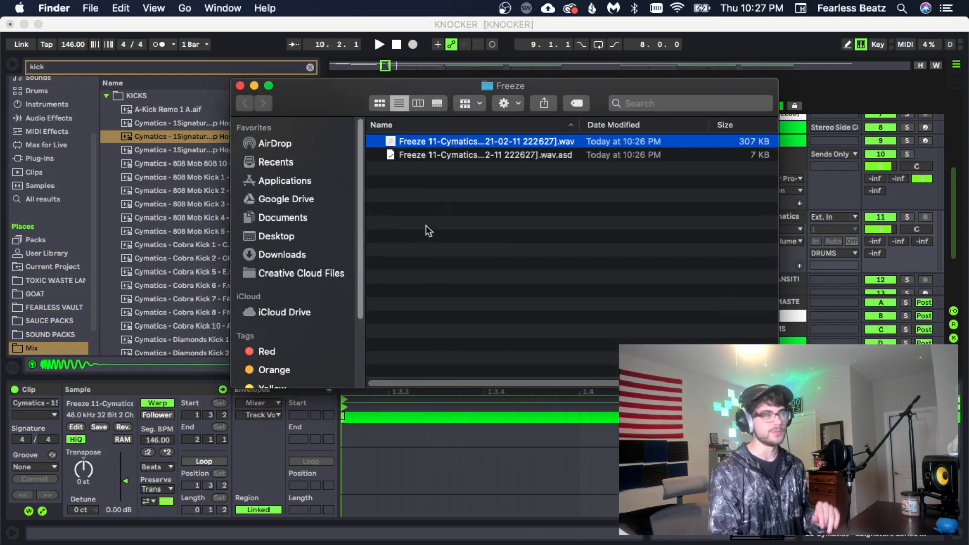
left_click(428, 231)
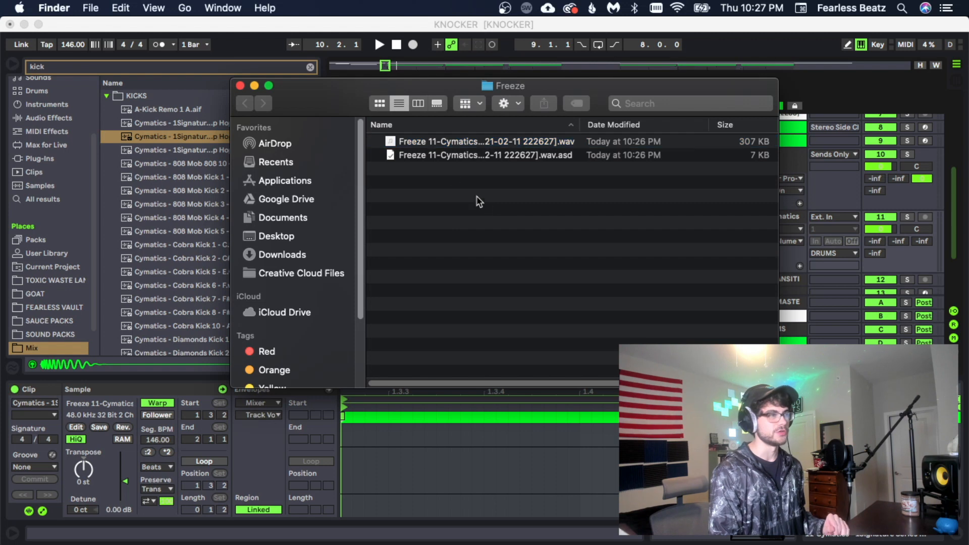
left_click(254, 86)
Play the arrangement from bar 5 and then from the flattened kick clip to check the transition into bar 9.
left_click(559, 216)
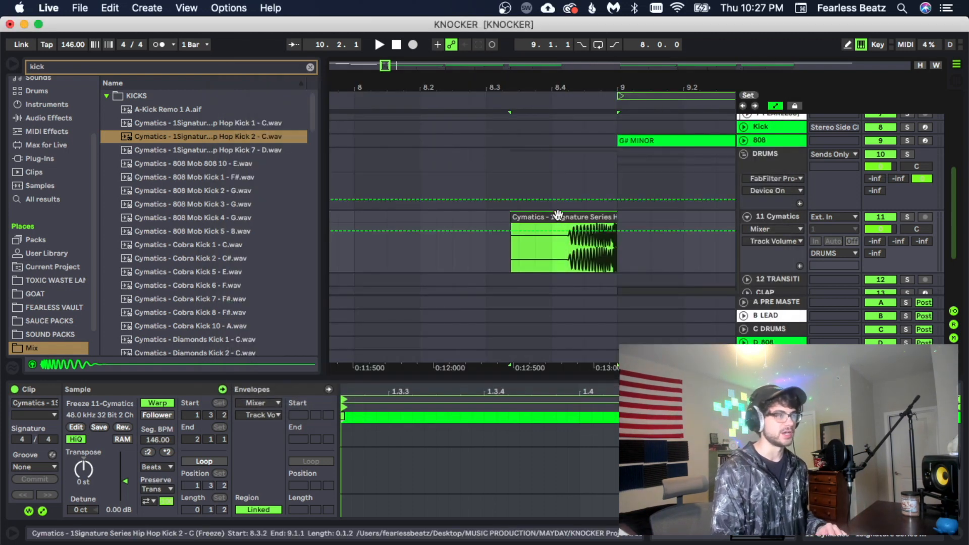
left_click_drag(515, 90, 471, 36)
scroll(461, 167, "up", 5)
scroll(460, 187, "down", 2)
scroll(426, 283, "down", 4)
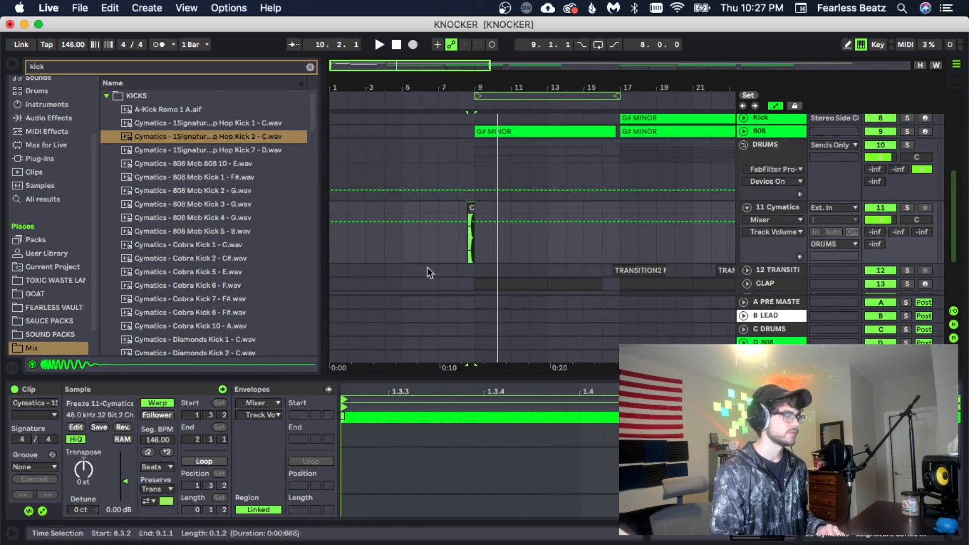
left_click(405, 237)
key("space")
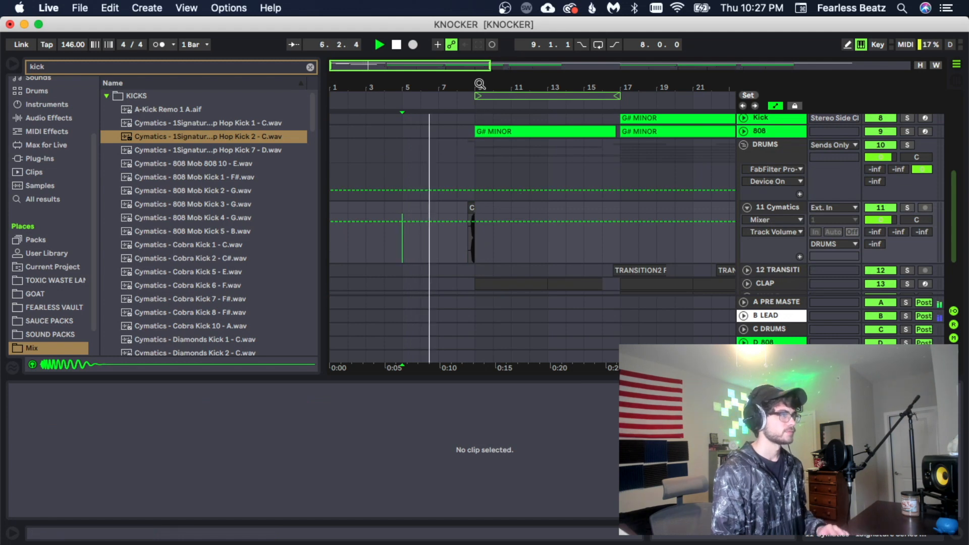
left_click_drag(480, 86, 529, 123)
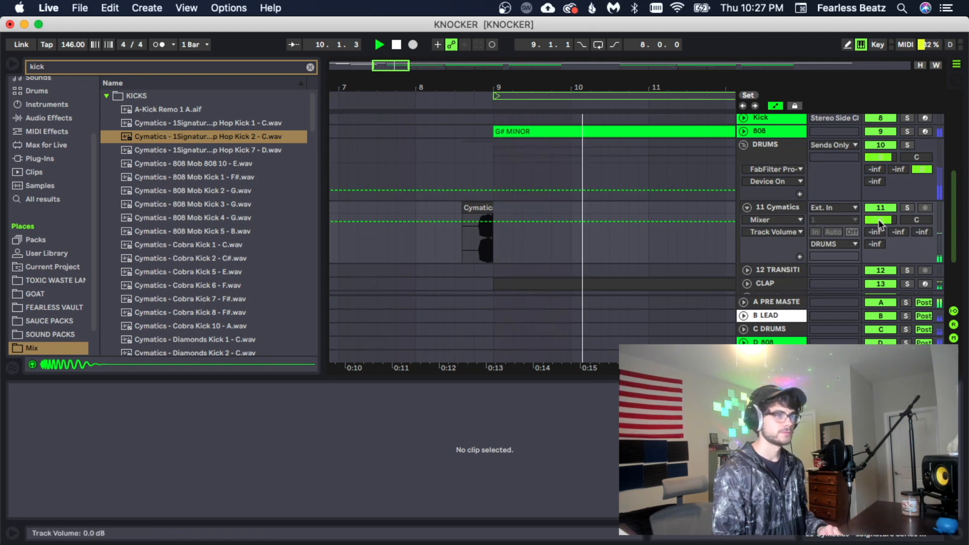
key("space")
key("space")
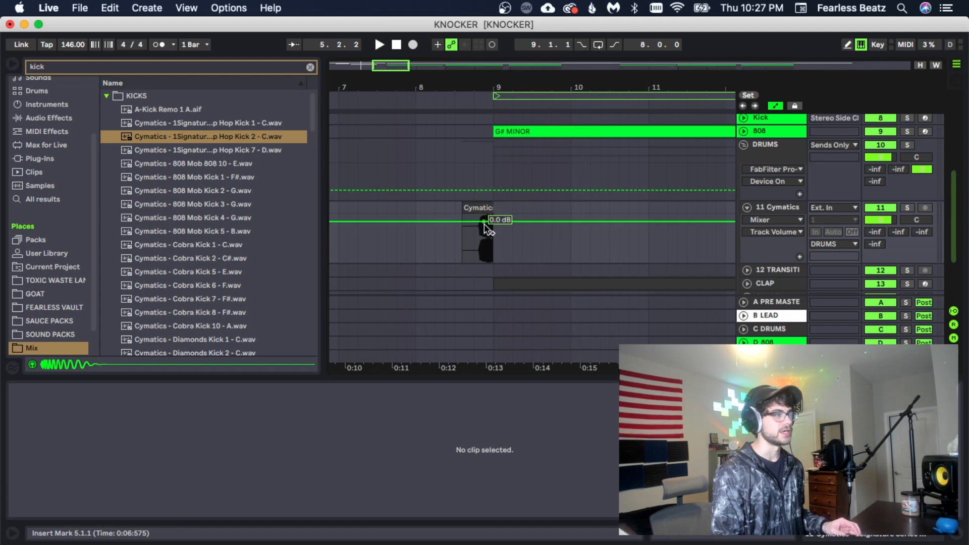
left_click(478, 206)
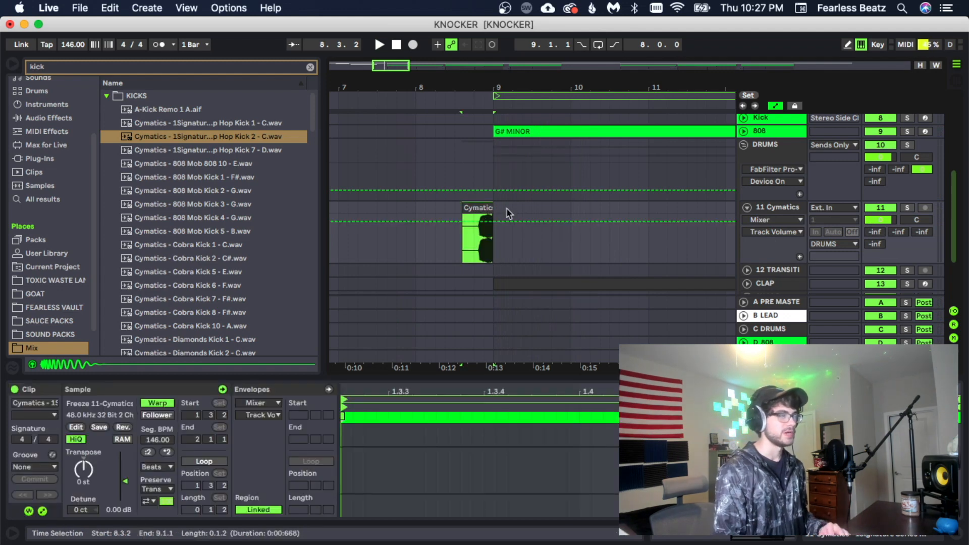
key("space")
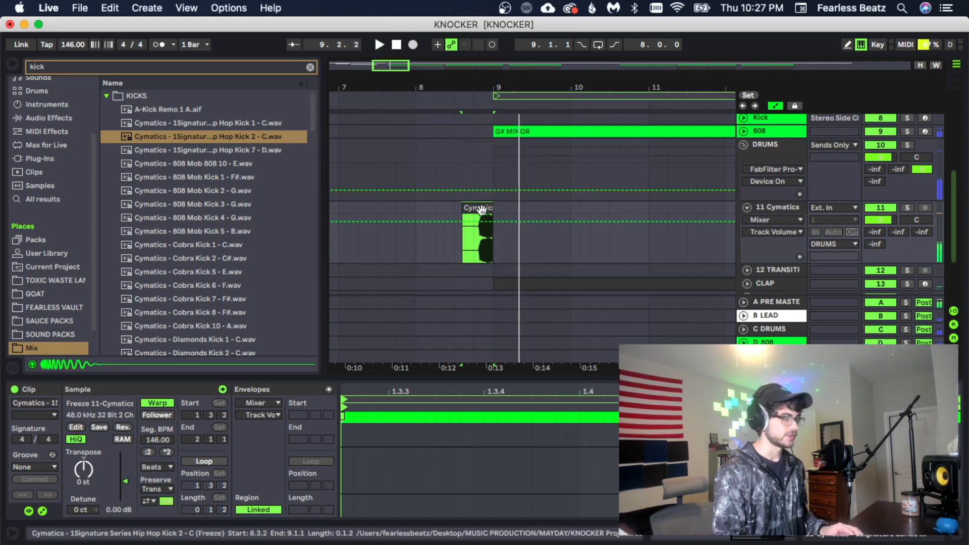
Set track 11's volume to -1.6 dB in the Session View mixer, check it by playback, and return to Arrangement View.
key("Tab")
scroll(540, 372, "right", 5)
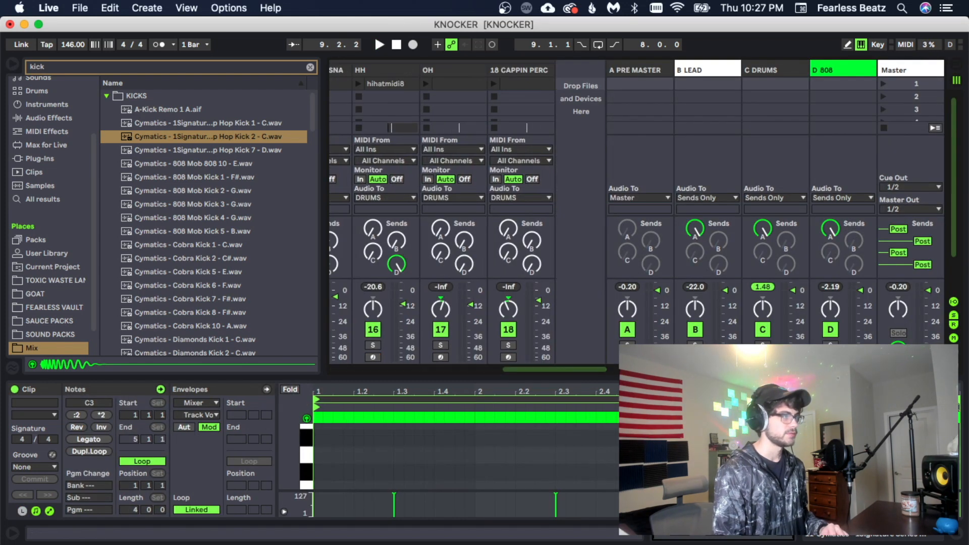
left_click_drag(543, 372, 463, 372)
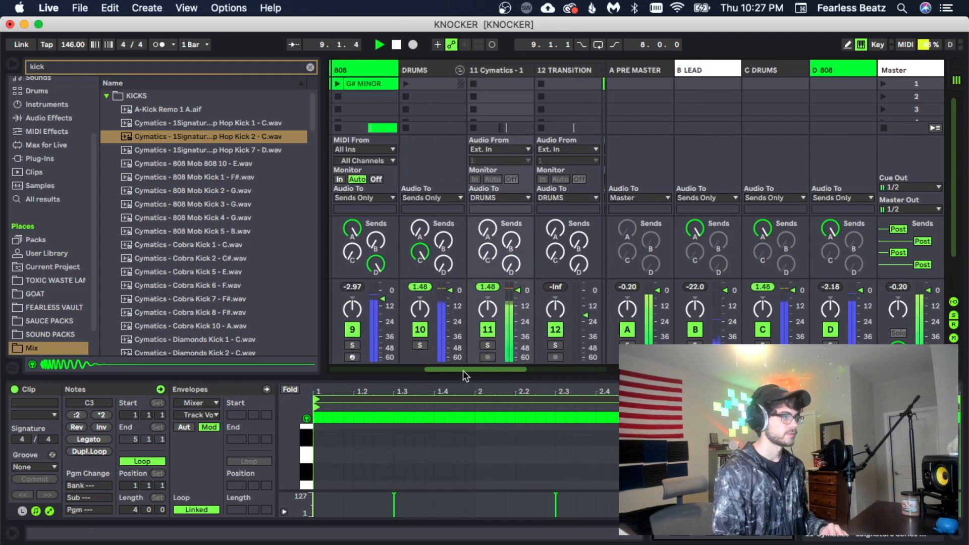
left_click_drag(518, 291, 518, 292)
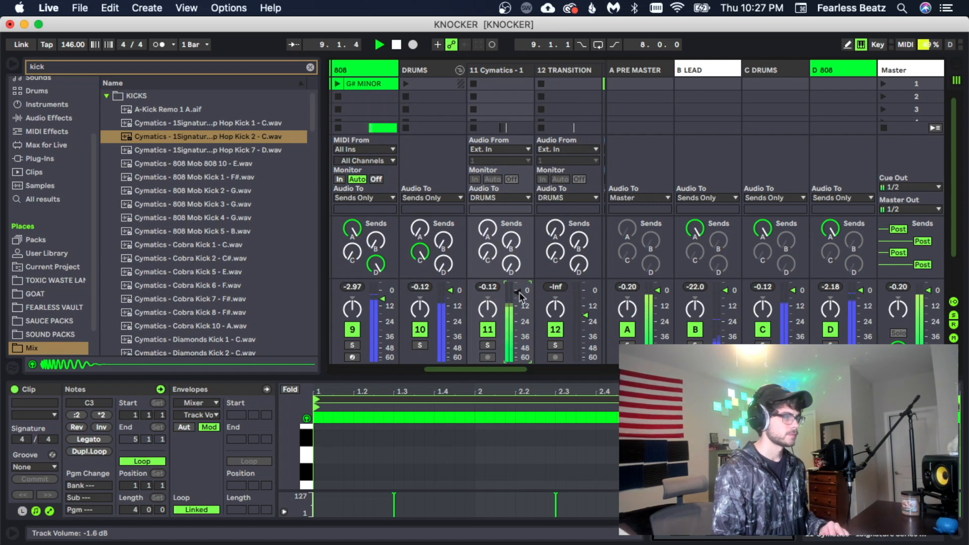
key("space")
key("space")
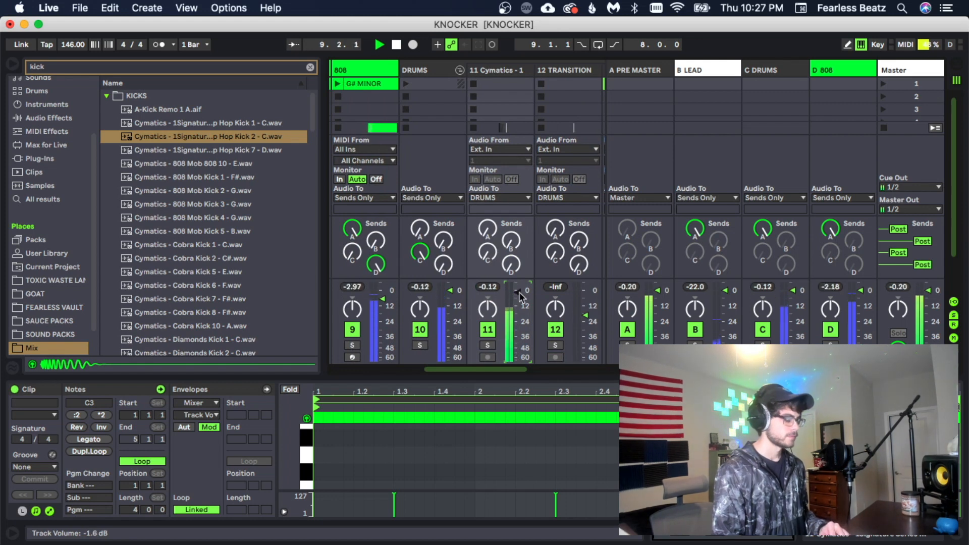
key("space")
key("Tab")
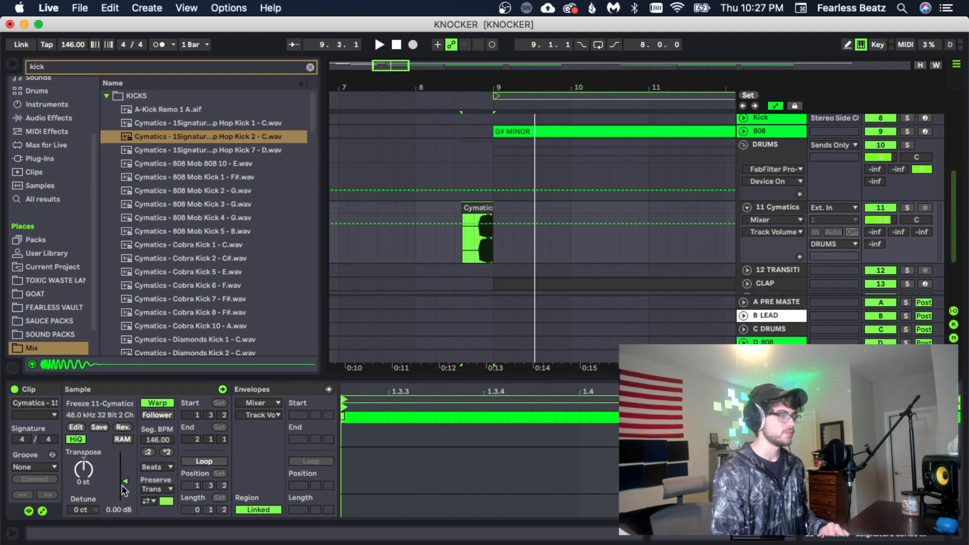
Try to lower the flattened kick clip's gain slightly.
left_click_drag(126, 486, 126, 489)
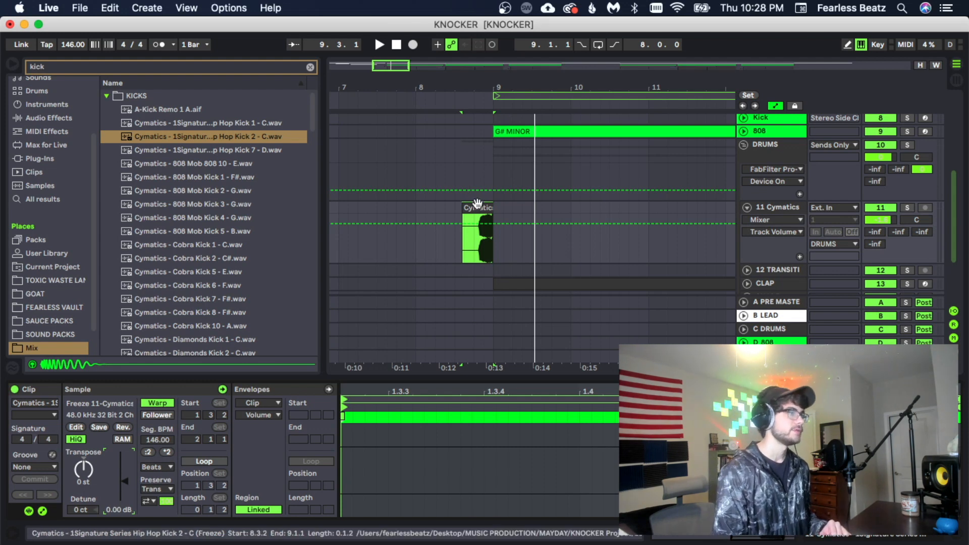
left_click_drag(482, 88, 479, 38)
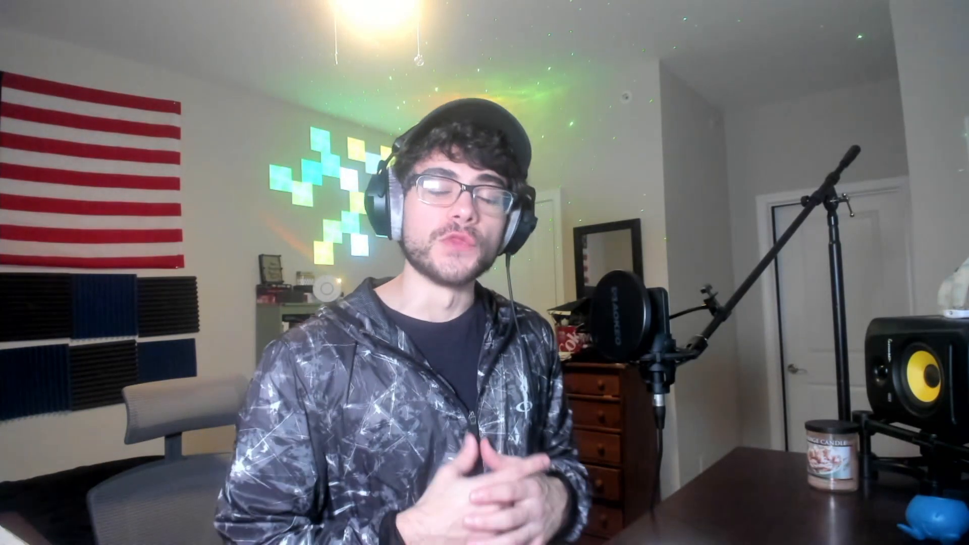